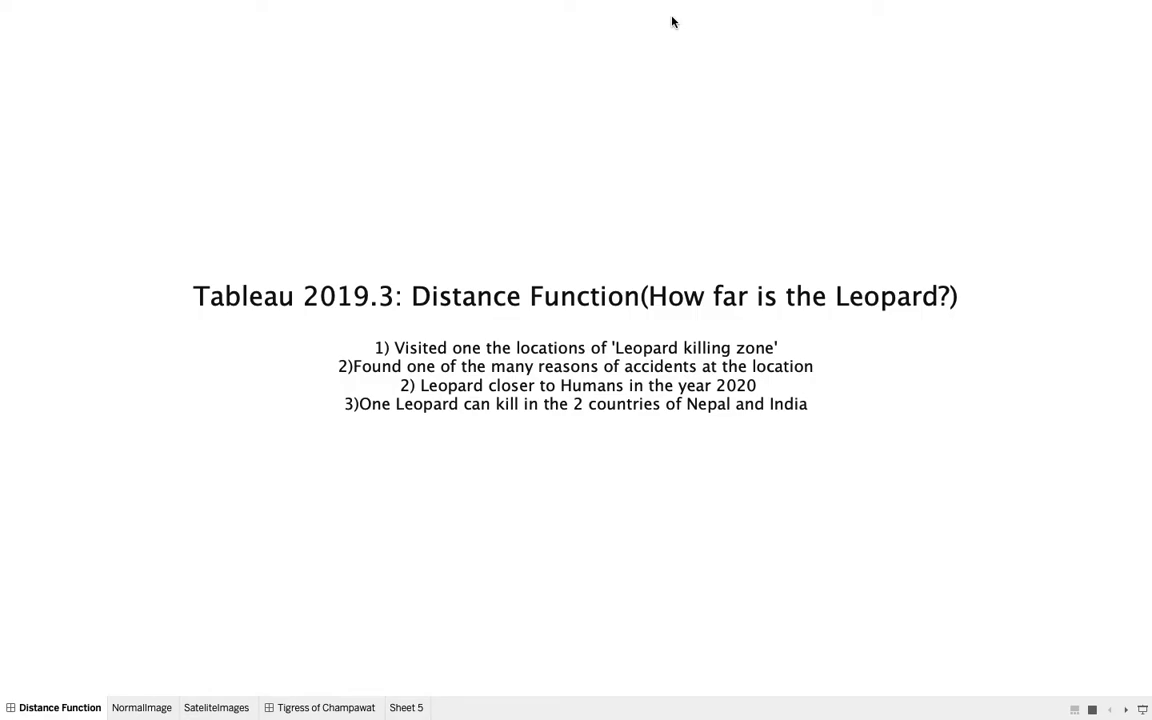
Step: Leave presentation mode, open the NormalImage worksheet and examine the underlying accident_location data across all its columns
key("Escape")
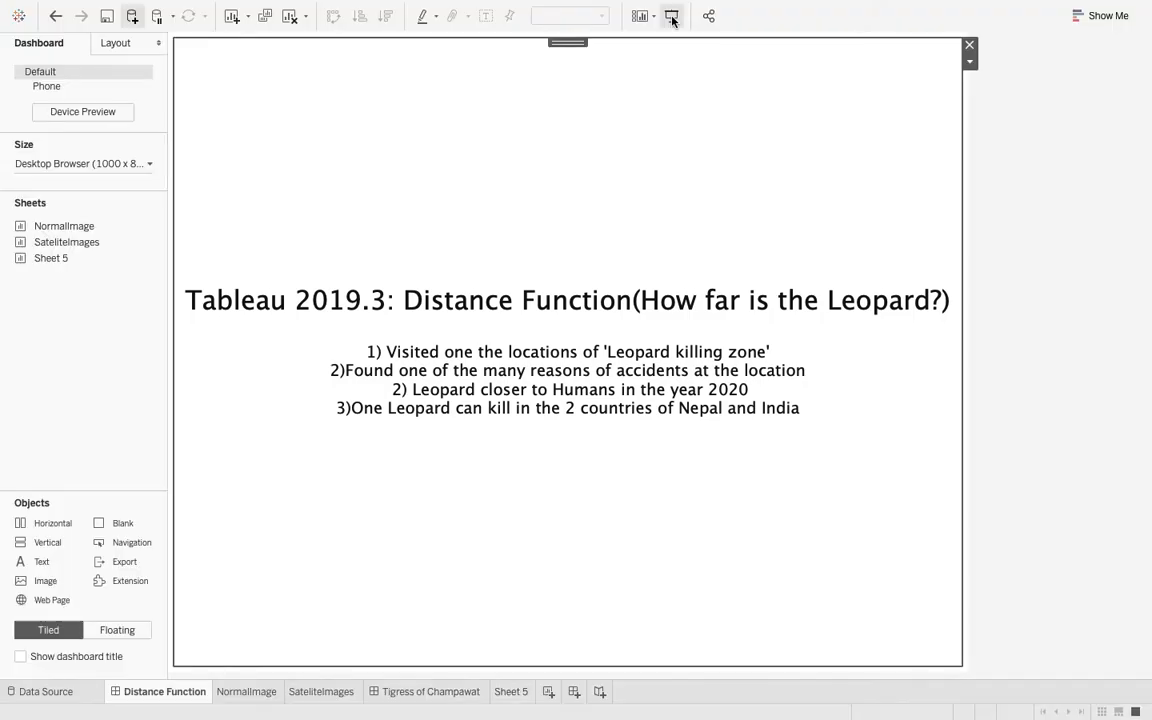
left_click(247, 692)
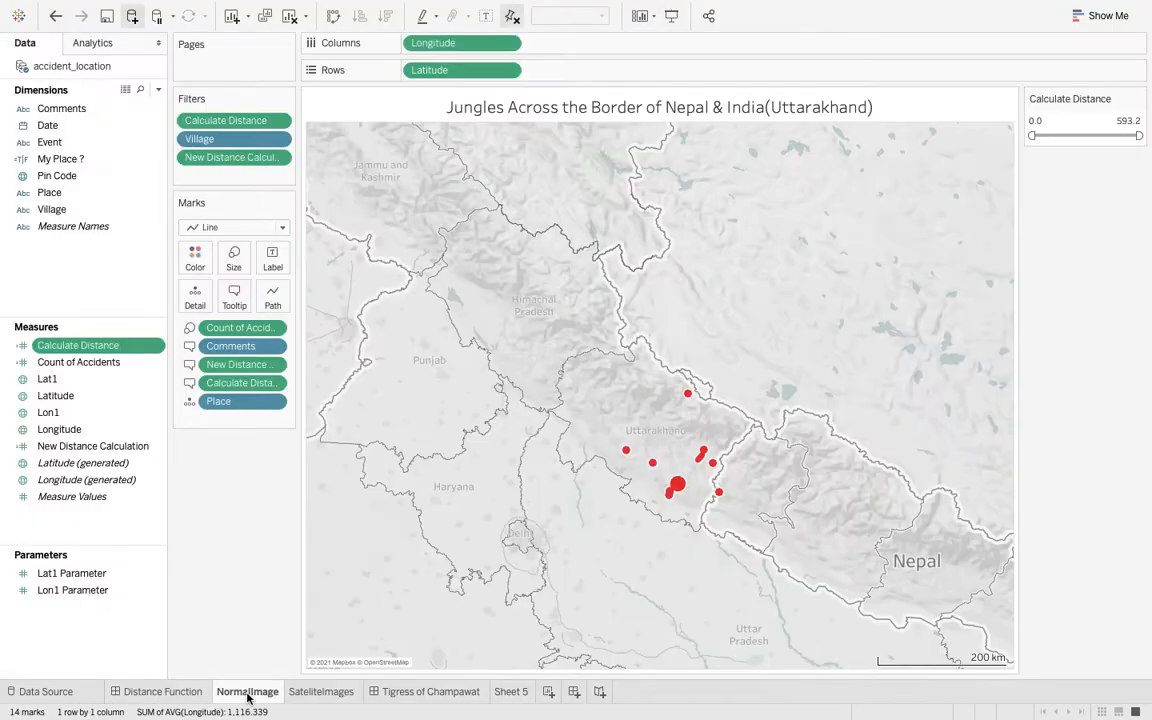
left_click(125, 89)
scroll(591, 352, "right", 5)
scroll(591, 352, "left", 5)
scroll(591, 352, "right", 10)
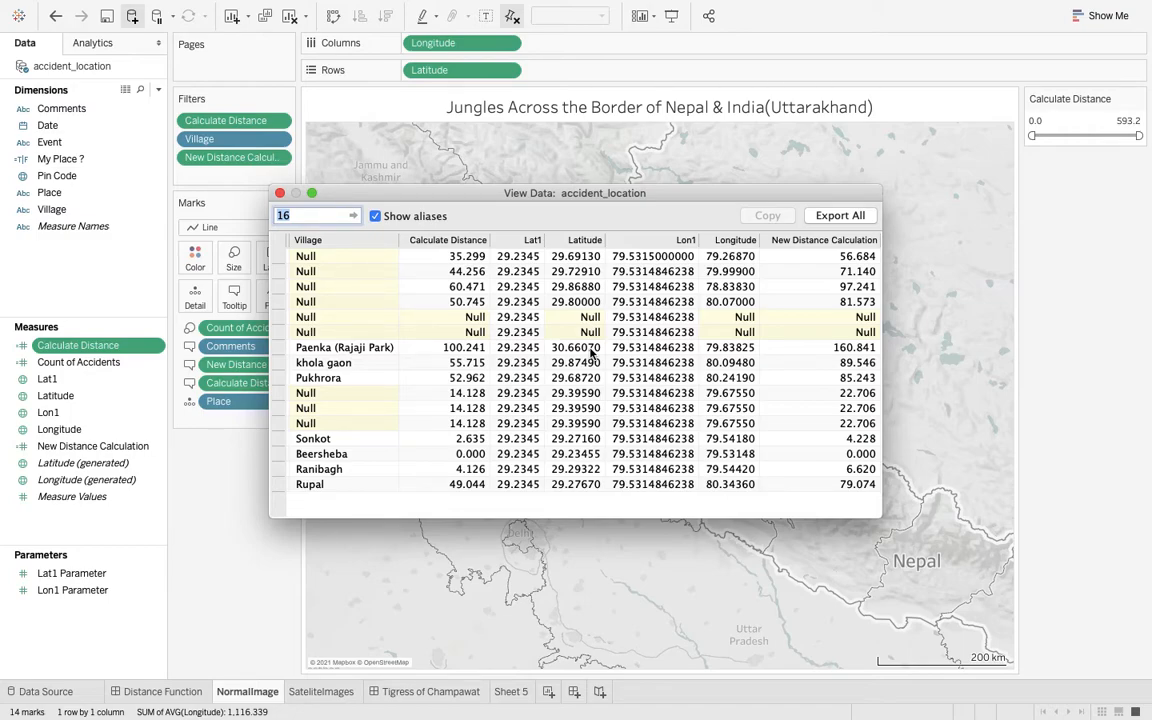
scroll(460, 320, "left", 3)
scroll(512, 347, "right", 3)
scroll(512, 347, "right", 1)
scroll(509, 283, "left", 10)
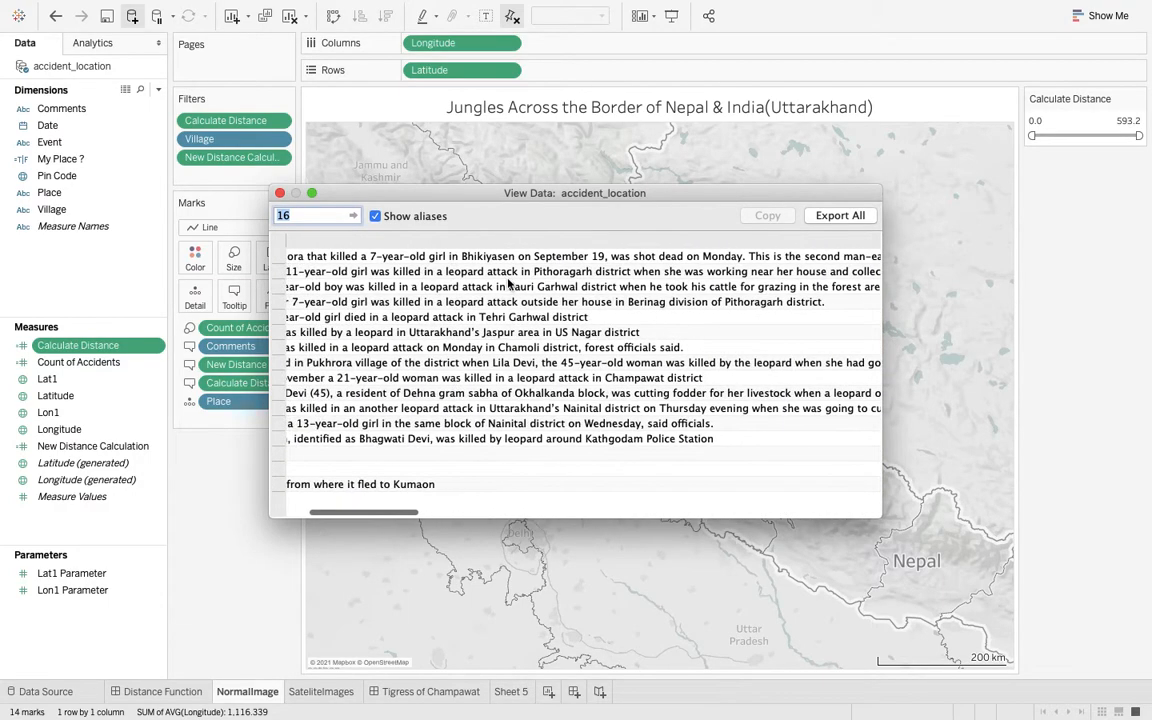
scroll(508, 284, "left", 3)
scroll(508, 284, "right", 10)
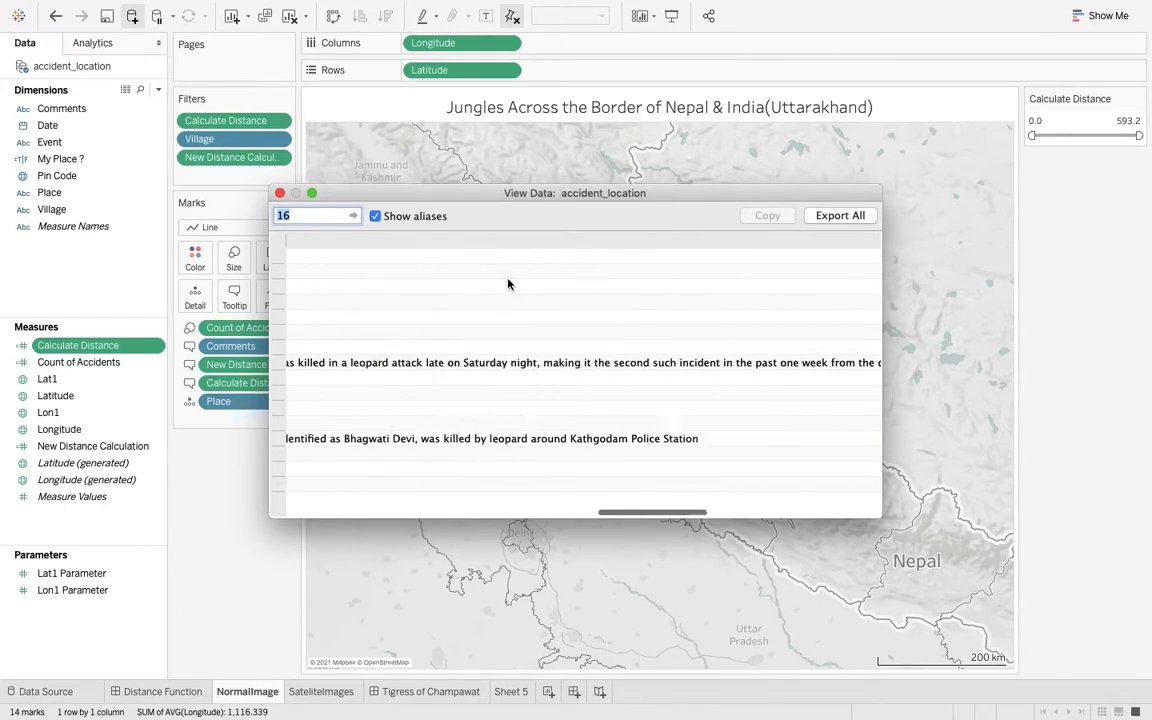
scroll(508, 285, "left", 10)
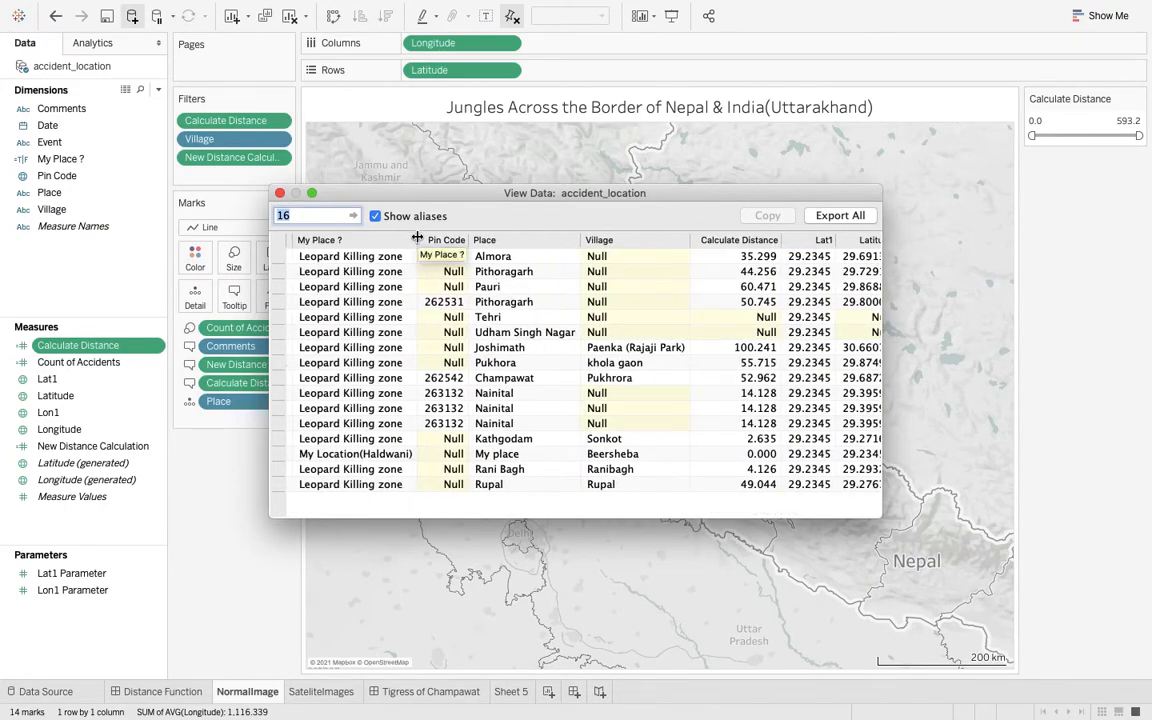
scroll(450, 294, "right", 10)
scroll(444, 295, "left", 2)
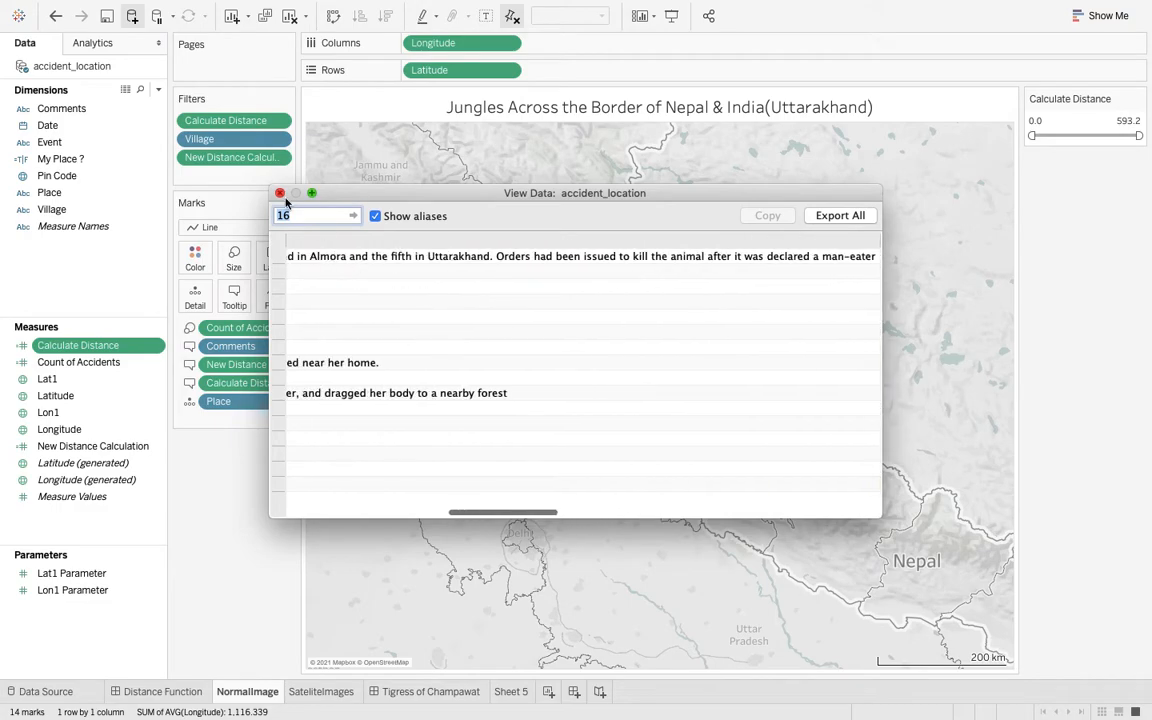
left_click(280, 193)
scroll(396, 347, "down", 8)
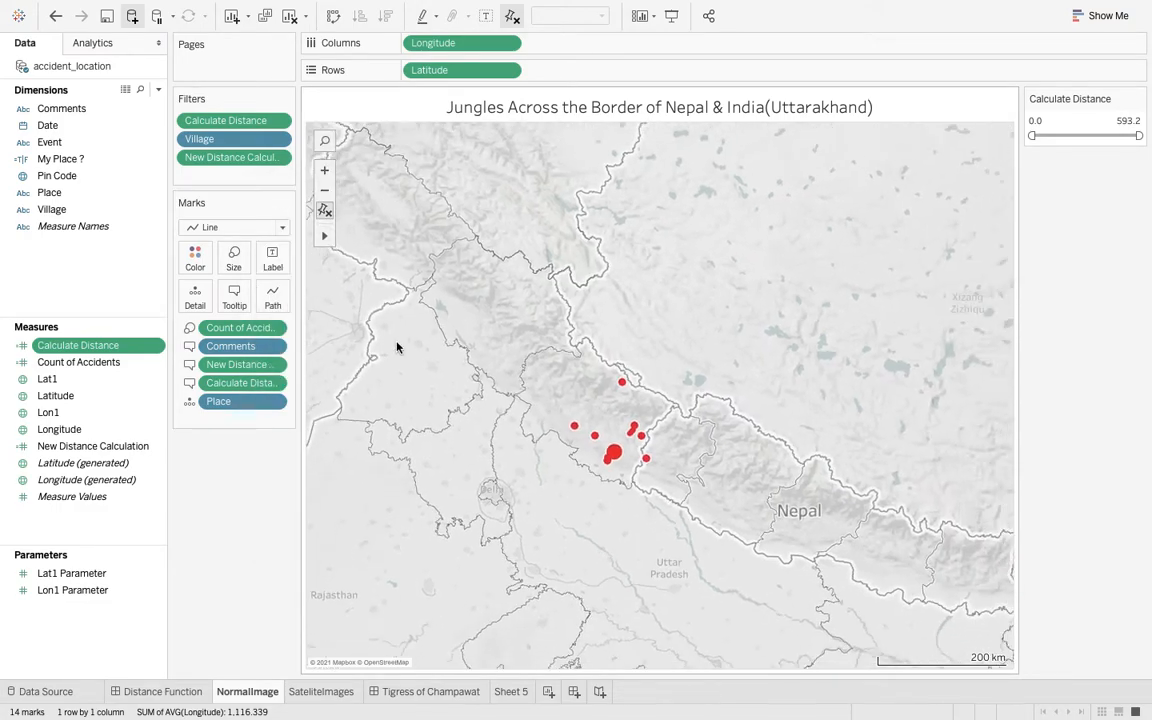
scroll(396, 347, "down", 6)
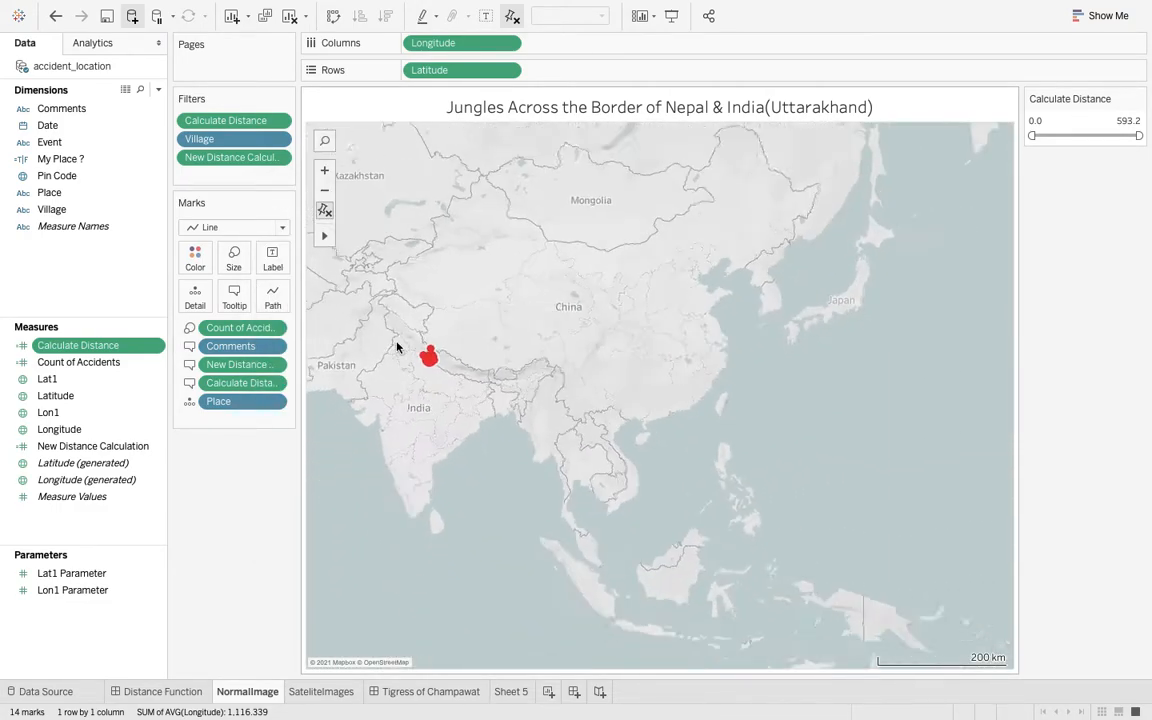
scroll(396, 347, "up", 8)
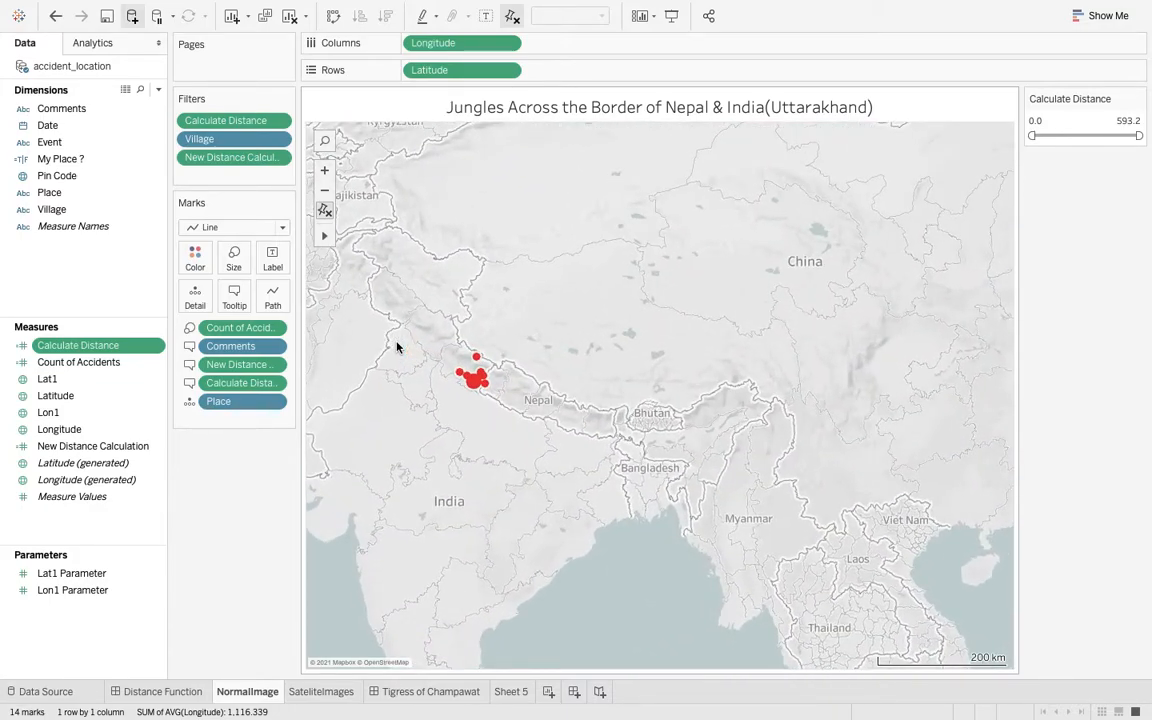
Step: Switch to Safari and review the "Man Eaters from Uttarakhand" visualization on Tableau Public
mouse_move(175, 705)
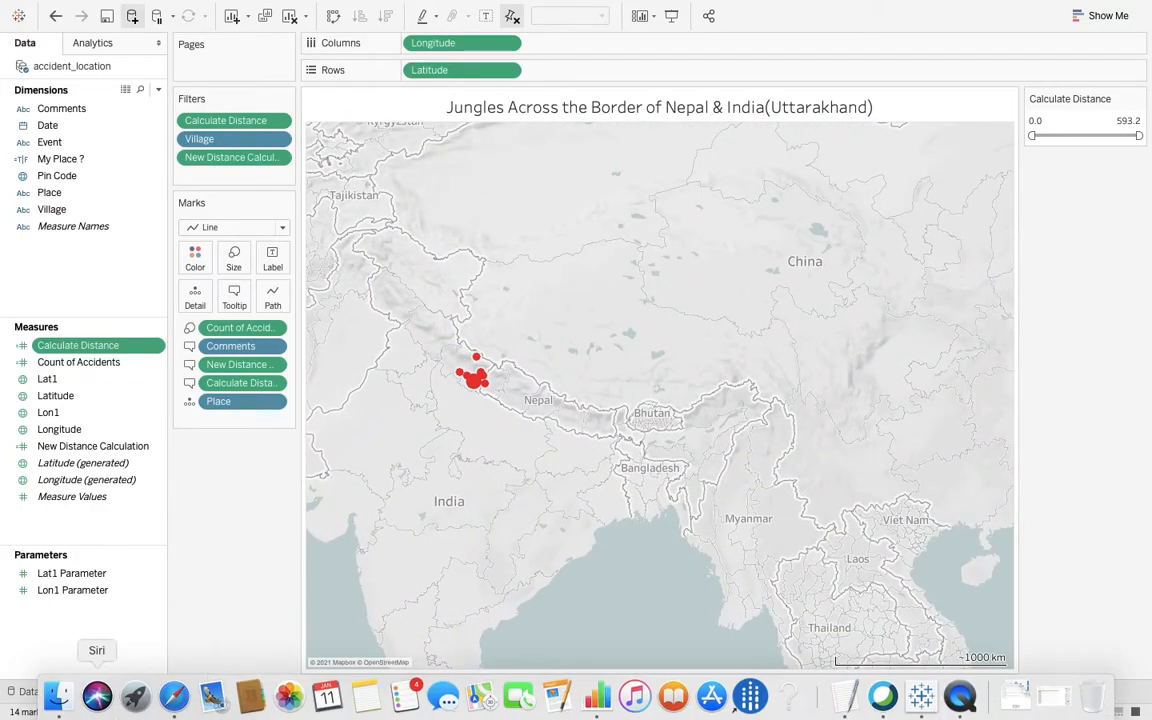
left_click(176, 705)
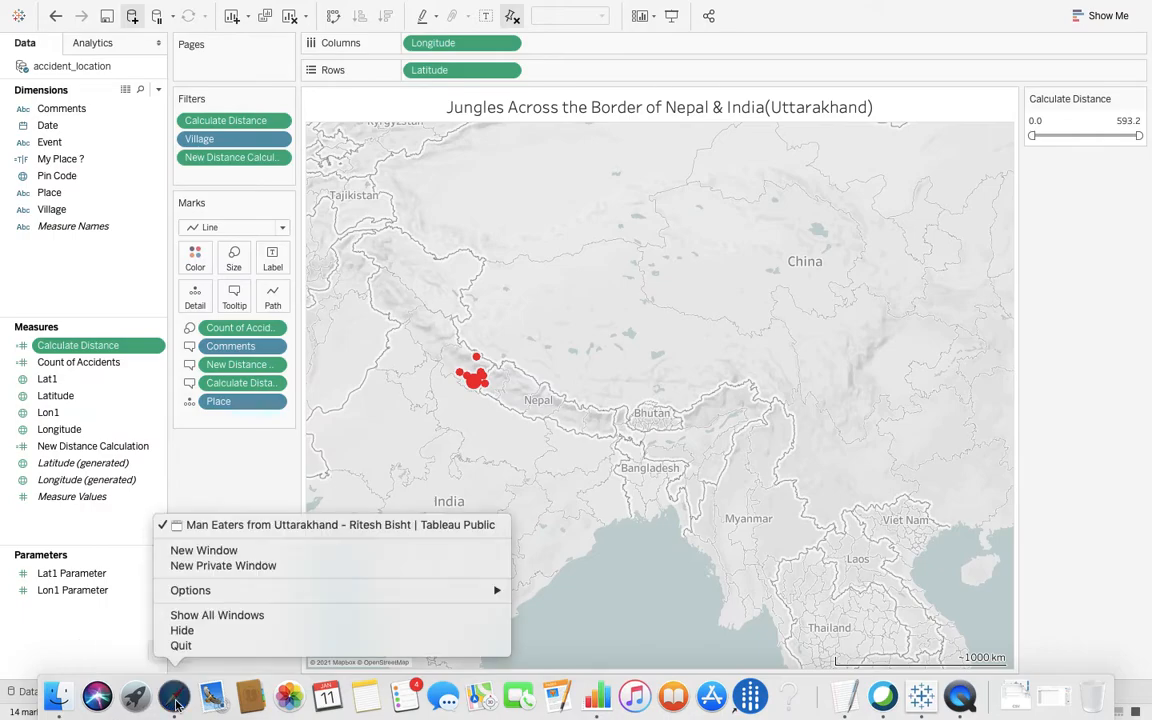
left_click(176, 705)
left_click(175, 703)
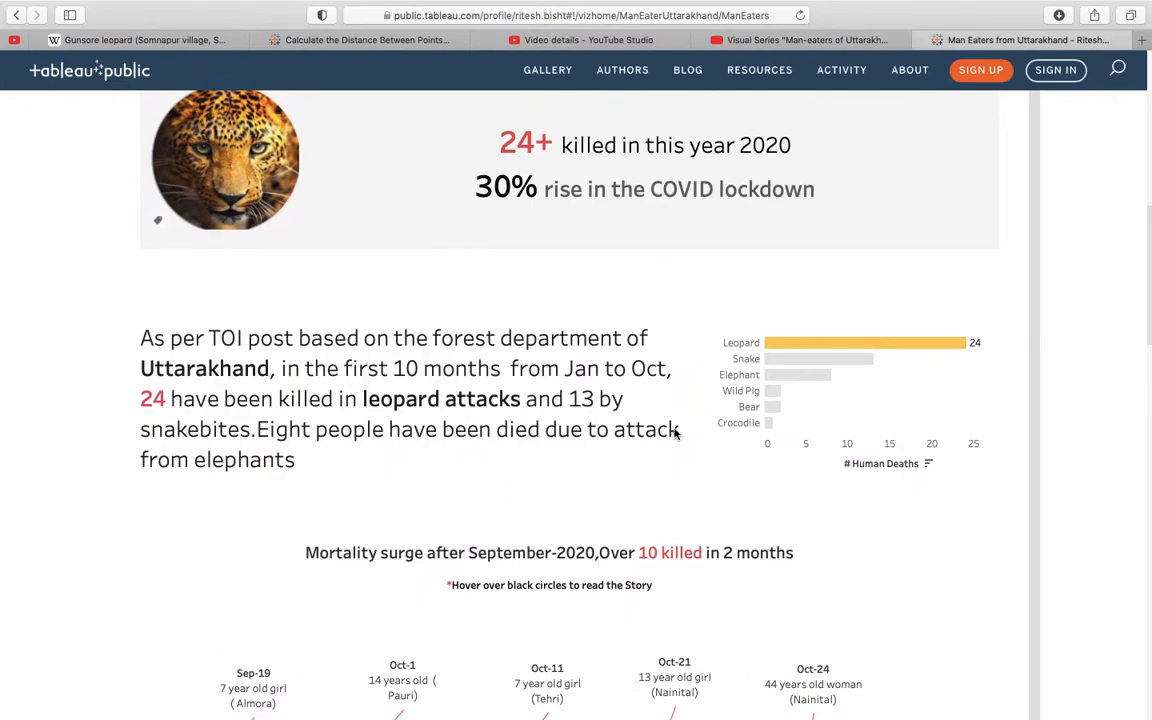
key("super+r")
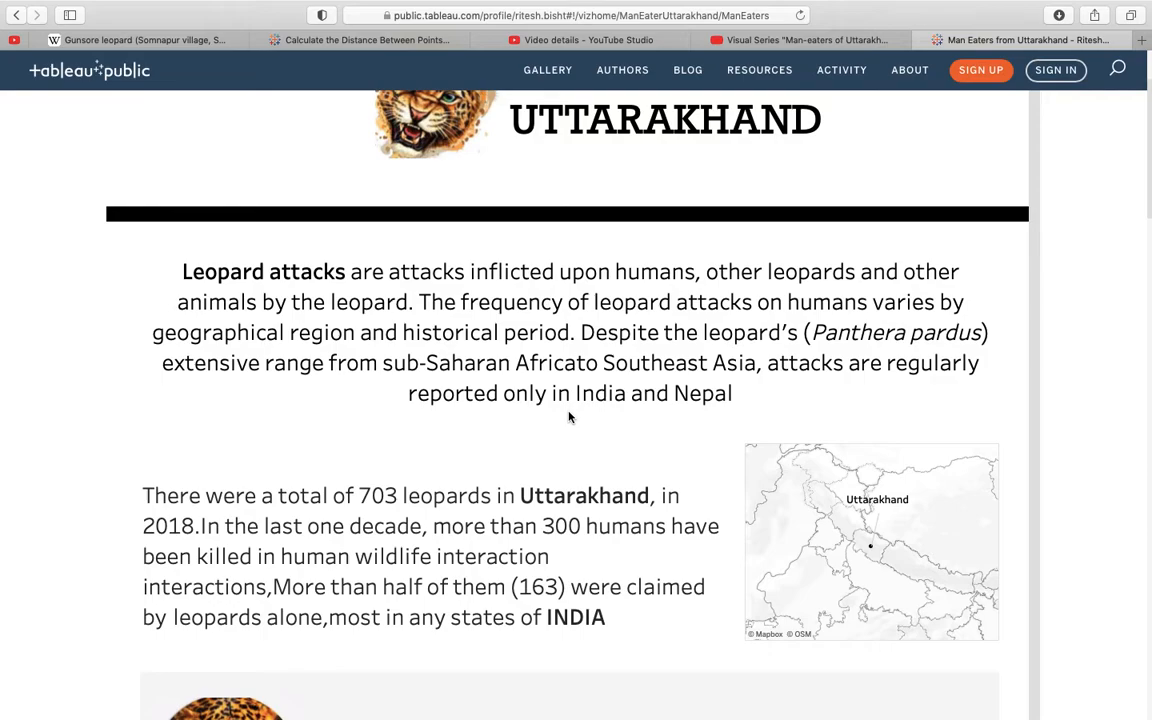
Step: Switch back to Tableau and review the formula of the Calculate Distance field
key("super+Tab")
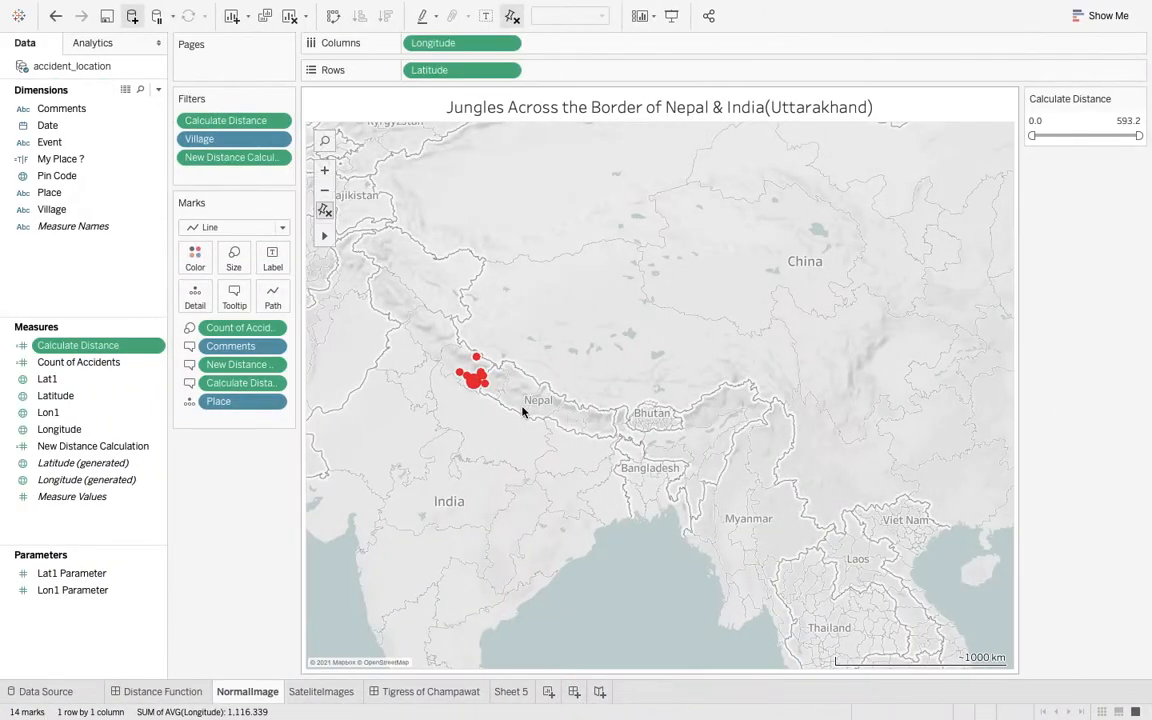
scroll(452, 400, "up", 3)
scroll(452, 402, "up", 3)
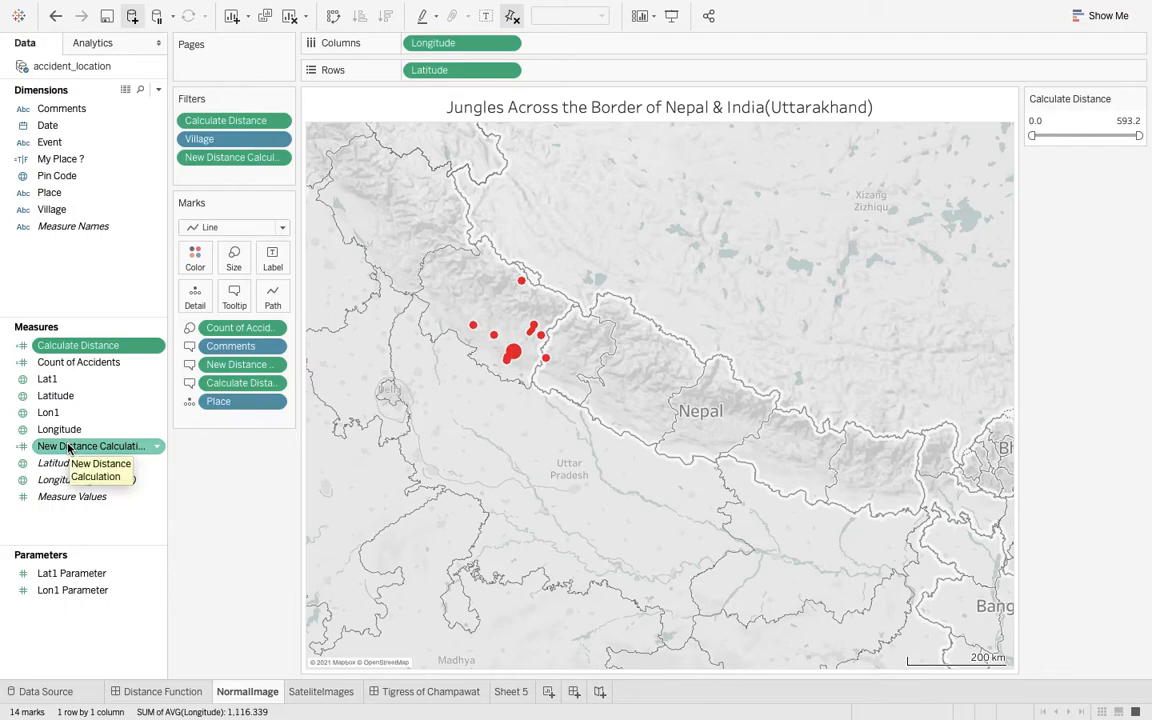
right_click(86, 350)
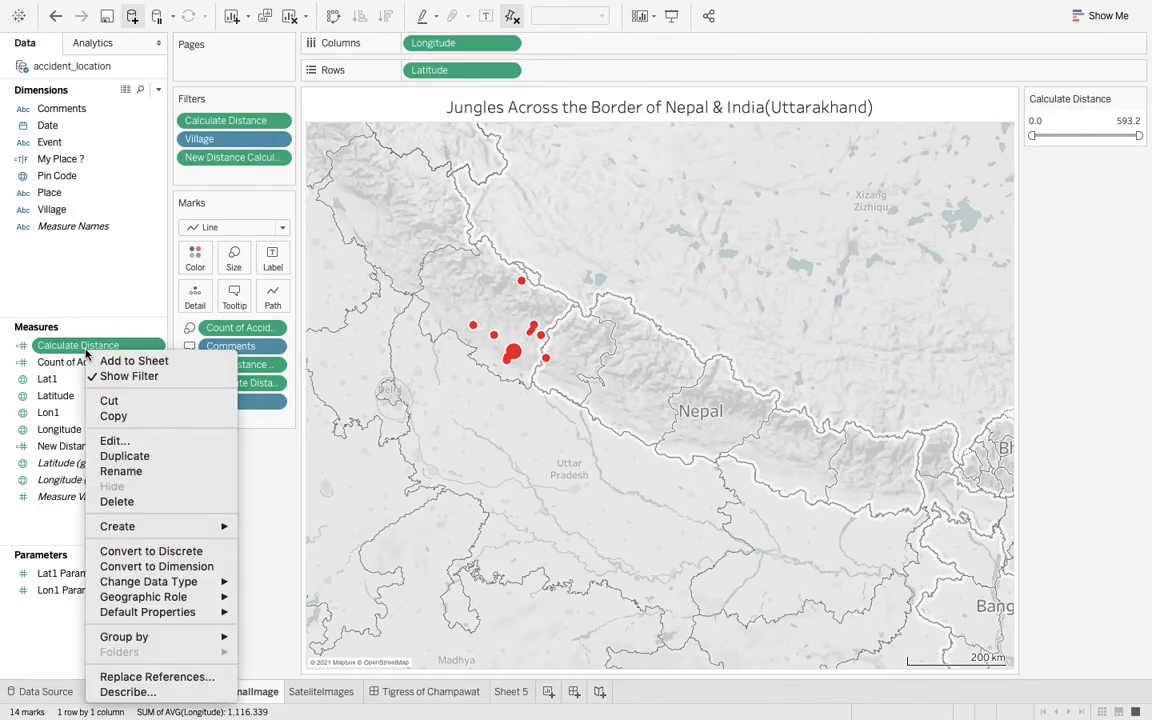
left_click(116, 440)
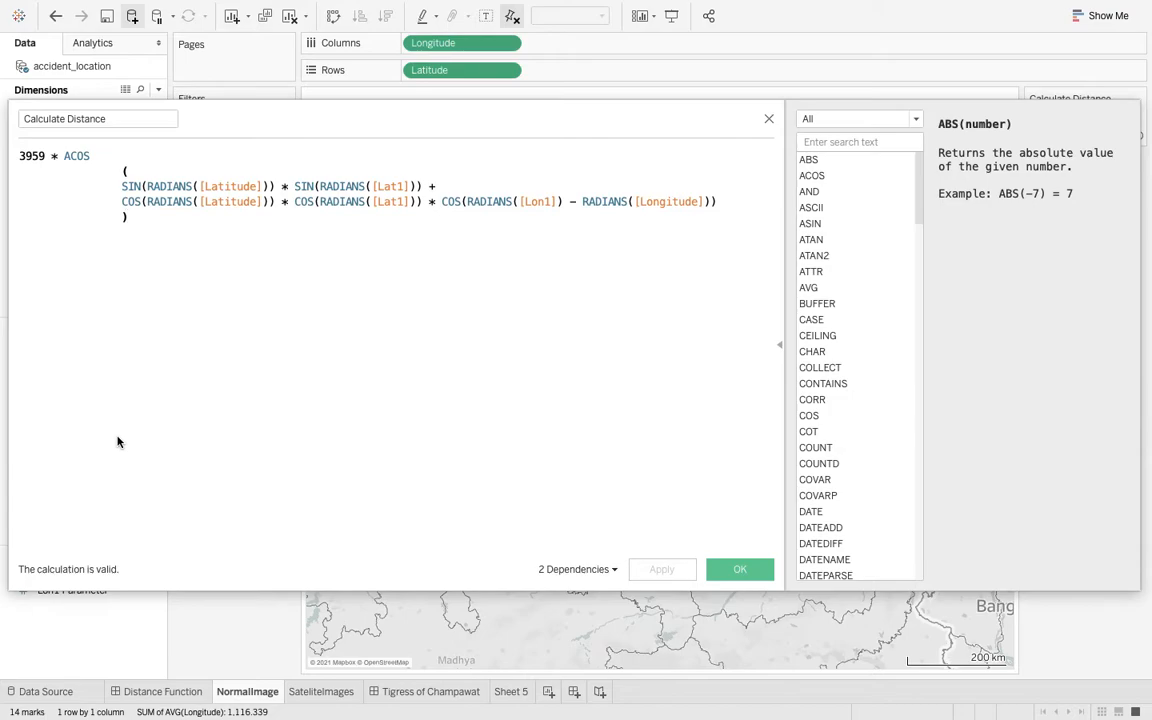
left_click(740, 572)
Step: Review the New Distance Calculation formula, highlighting the [Lat1],[Lon1] arguments of its first MAKEPOINT function, and close it unchanged
right_click(80, 452)
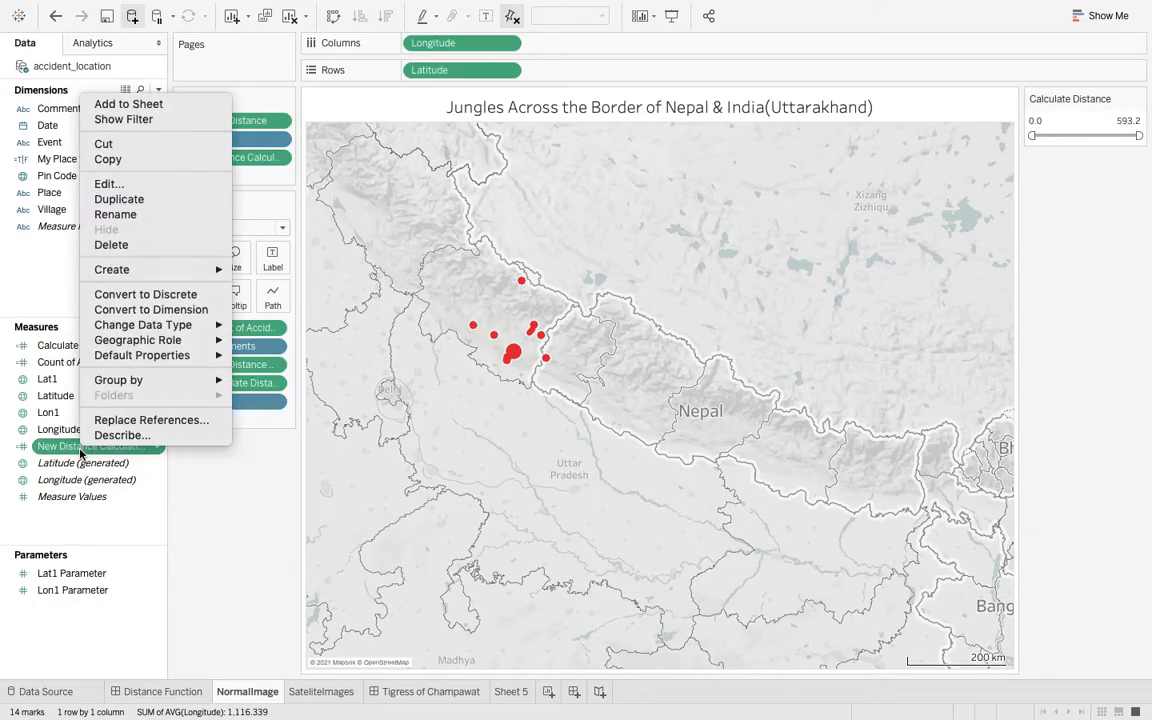
left_click(140, 190)
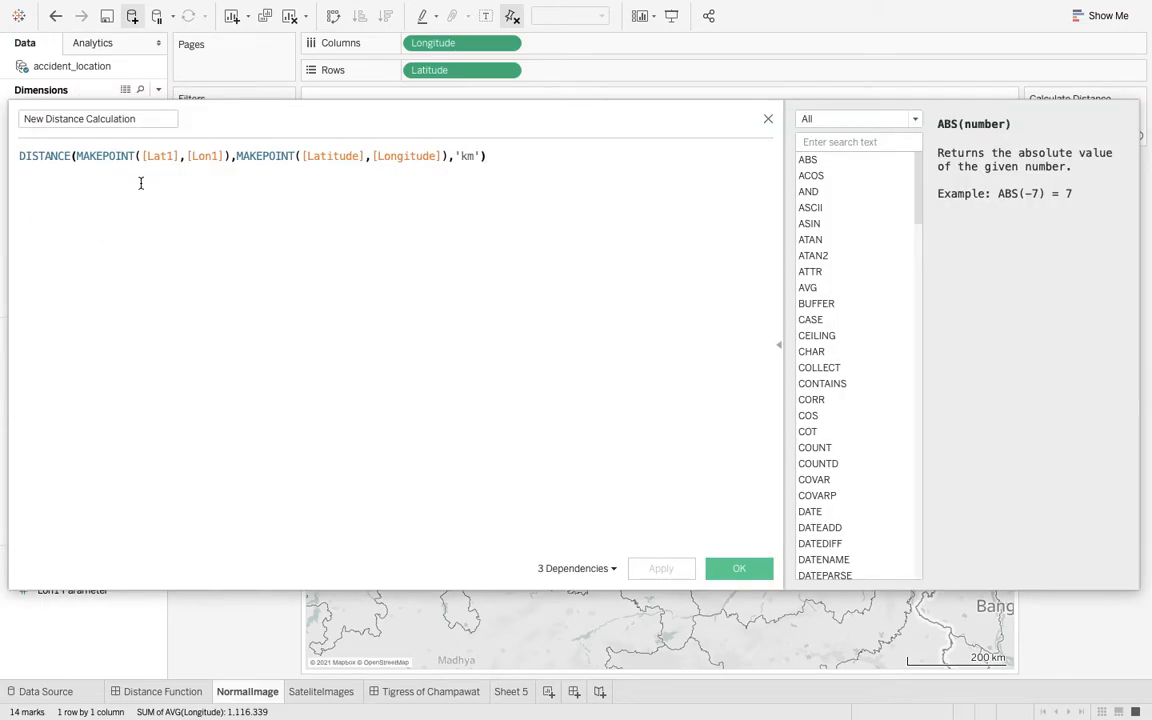
left_click_drag(229, 129, 325, 164)
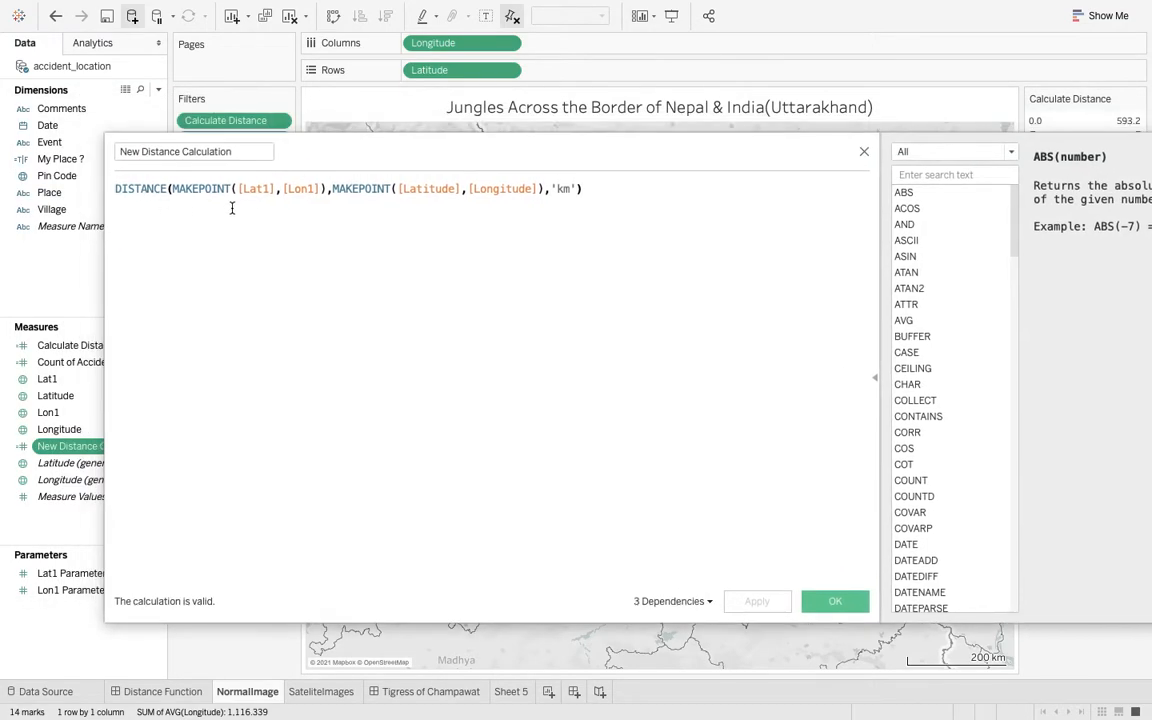
left_click_drag(316, 188, 240, 192)
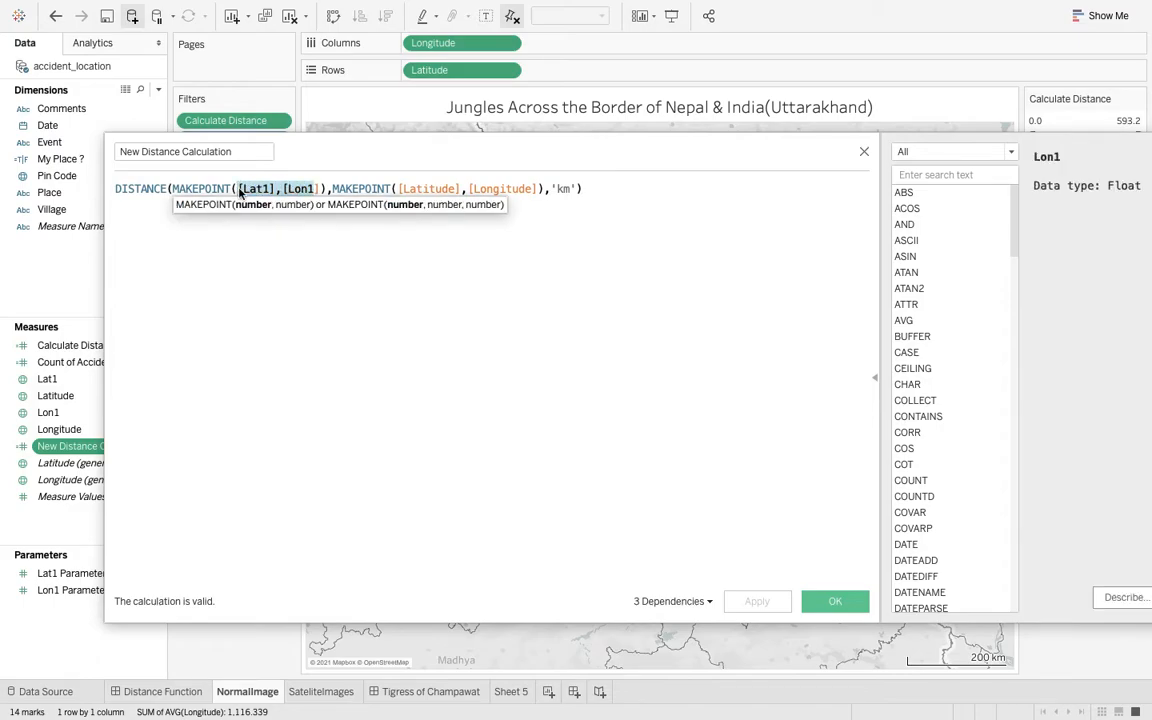
left_click(440, 188)
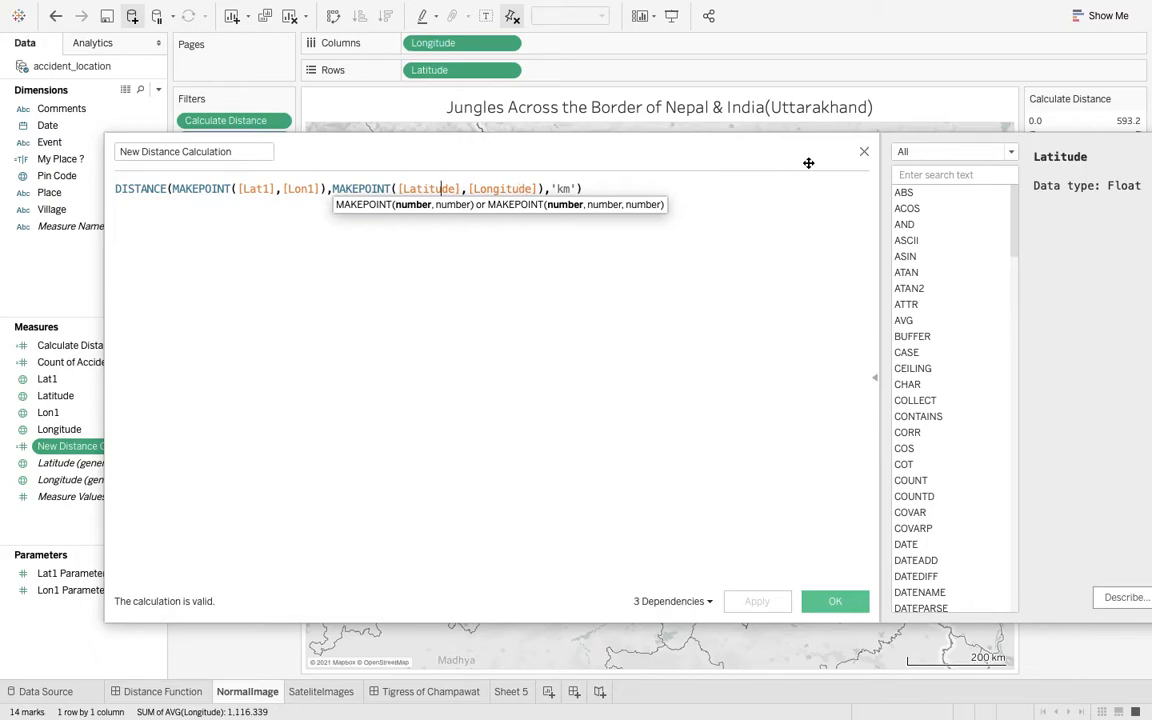
left_click_drag(810, 157, 790, 132)
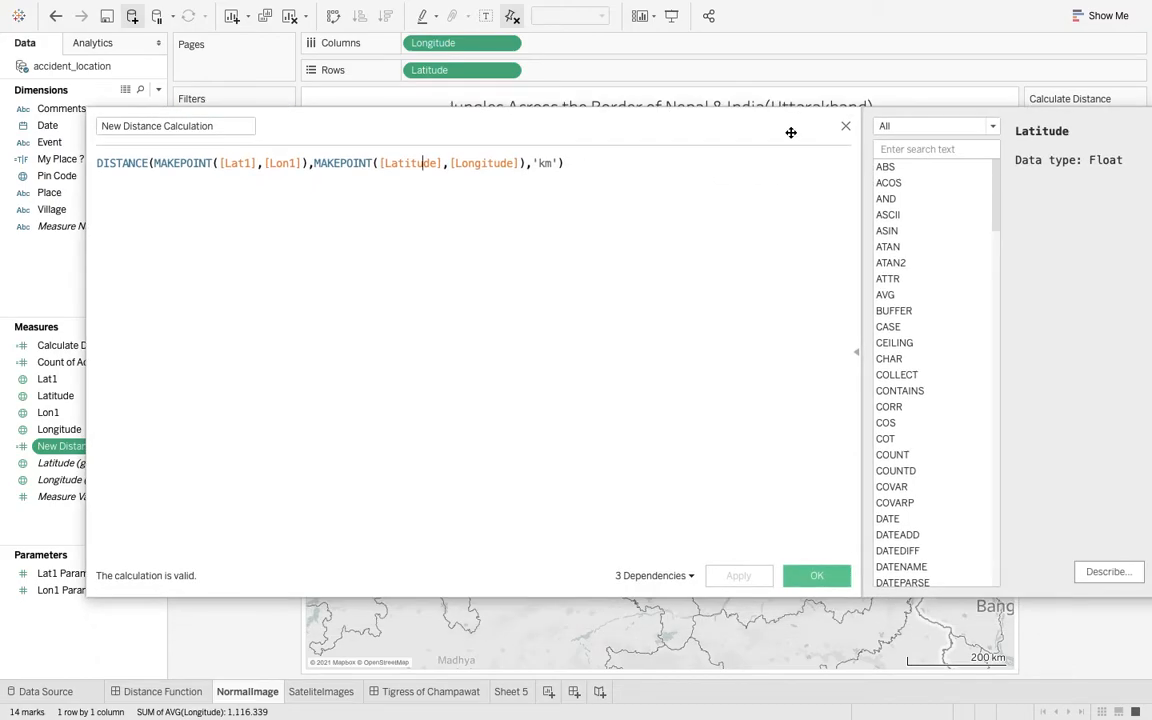
left_click(847, 129)
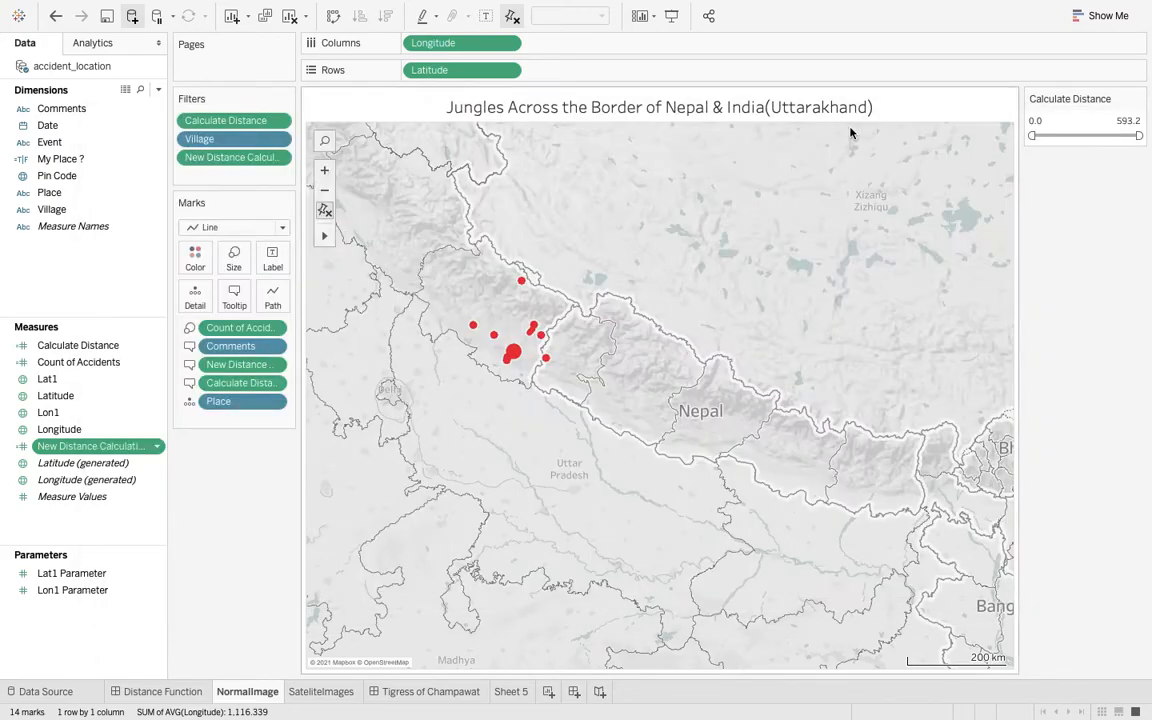
Step: Inspect the tooltip details of the Rupal mark near the Nepal border on the map
scroll(519, 373, "up", 3)
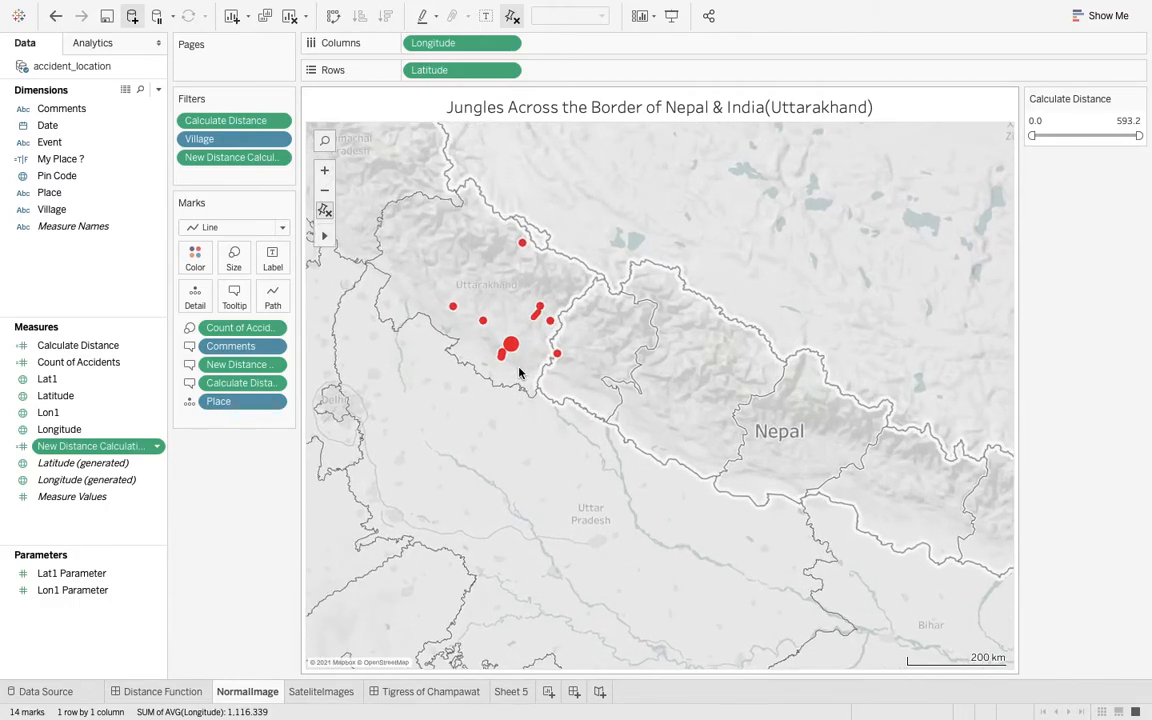
scroll(519, 373, "up", 1)
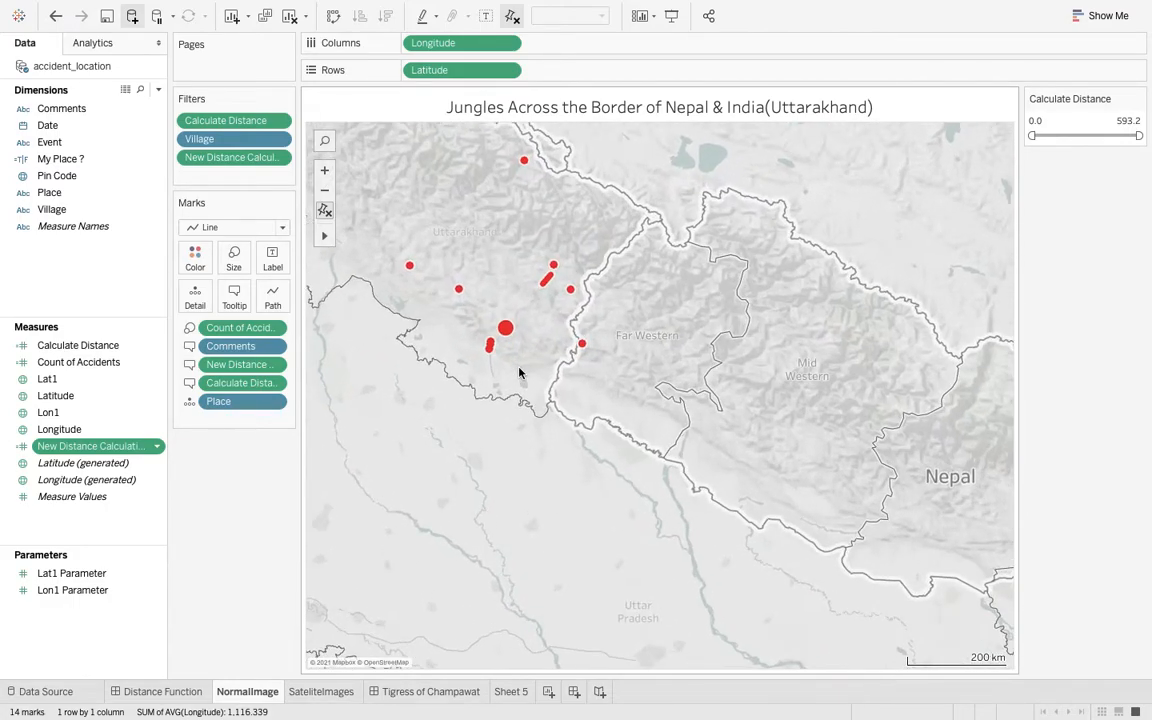
mouse_move(597, 362)
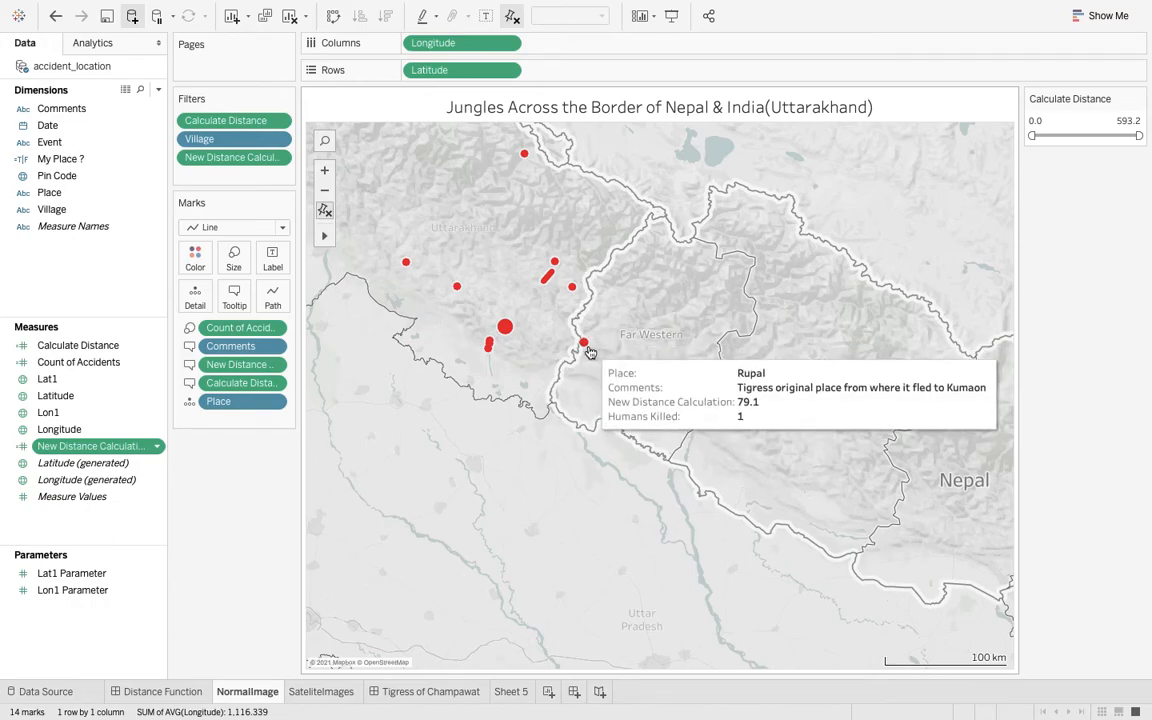
scroll(609, 396, "down", 2)
scroll(609, 397, "down", 2)
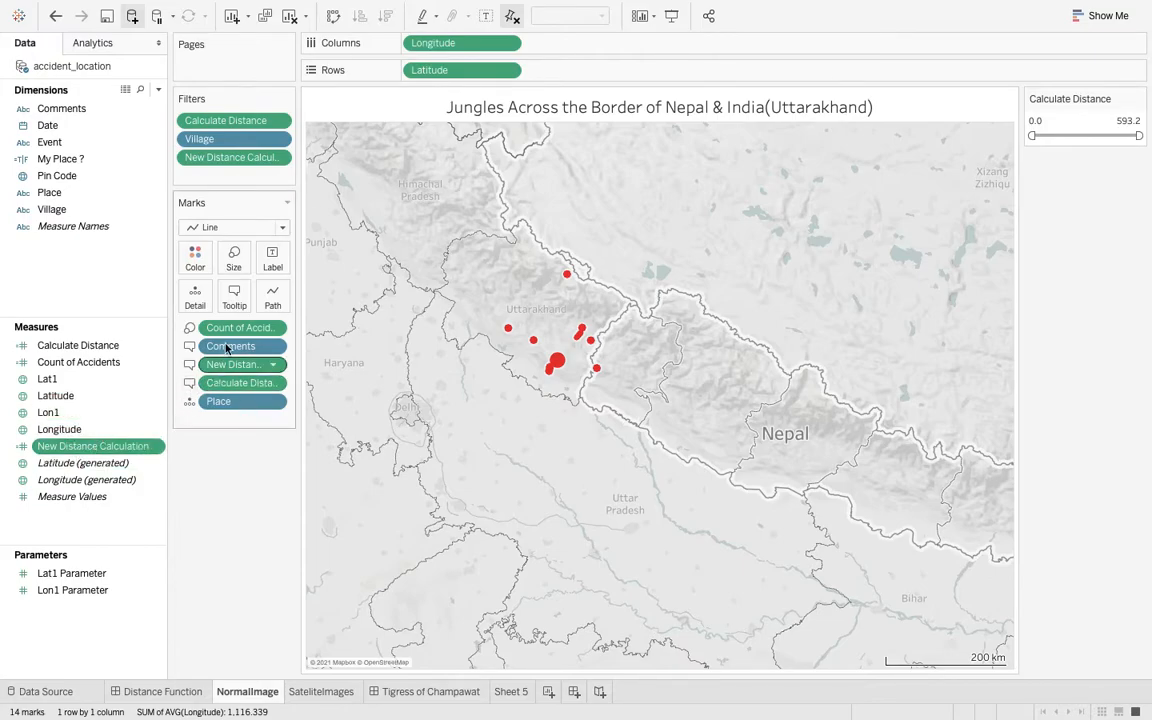
mouse_move(557, 368)
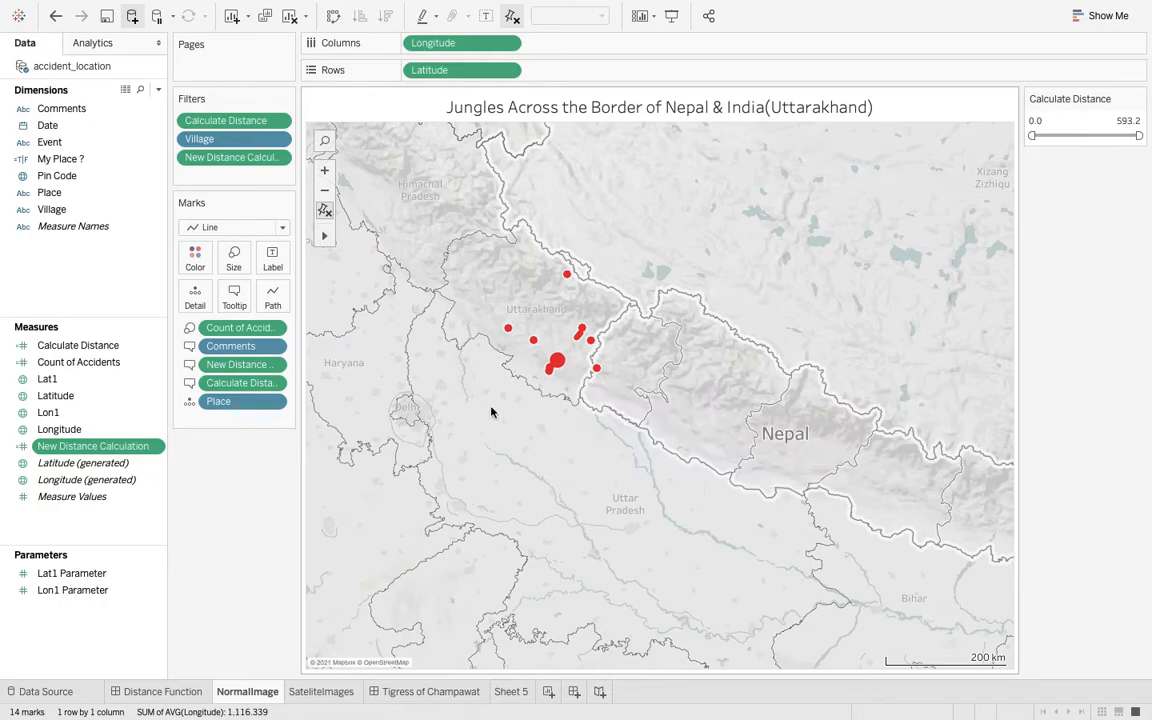
Step: Review the 'km' unit argument in the New Distance Calculation formula and inspect the tooltip of the large Nainital mark
right_click(90, 445)
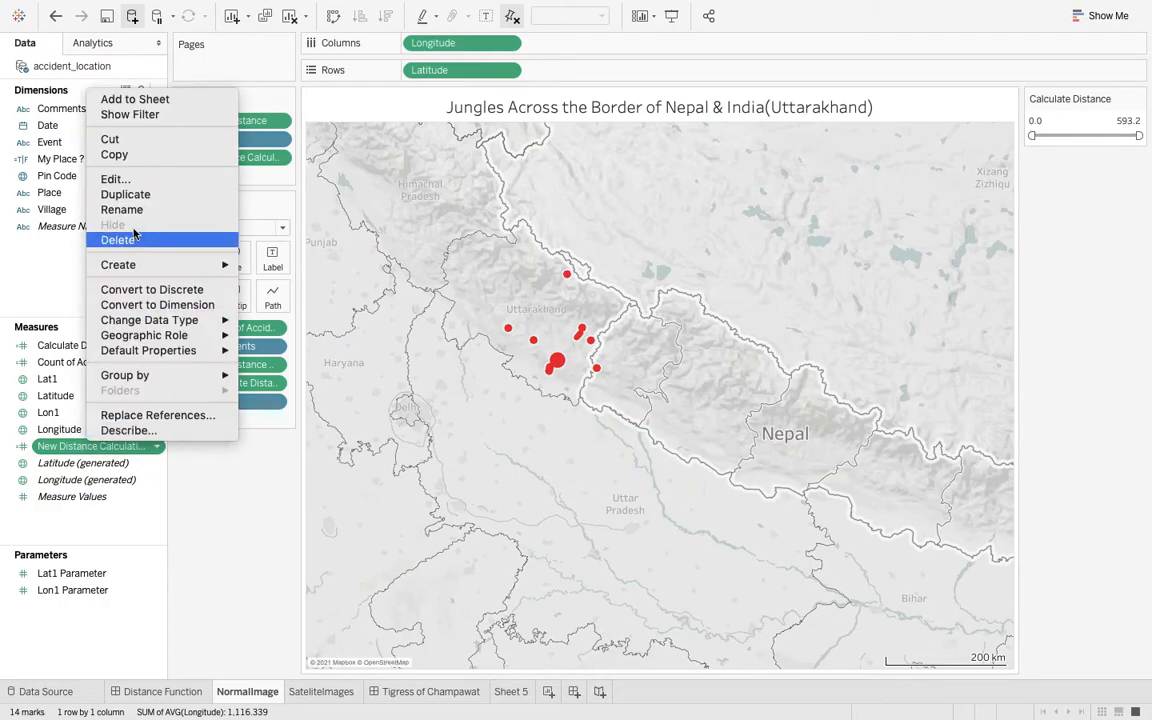
left_click(112, 178)
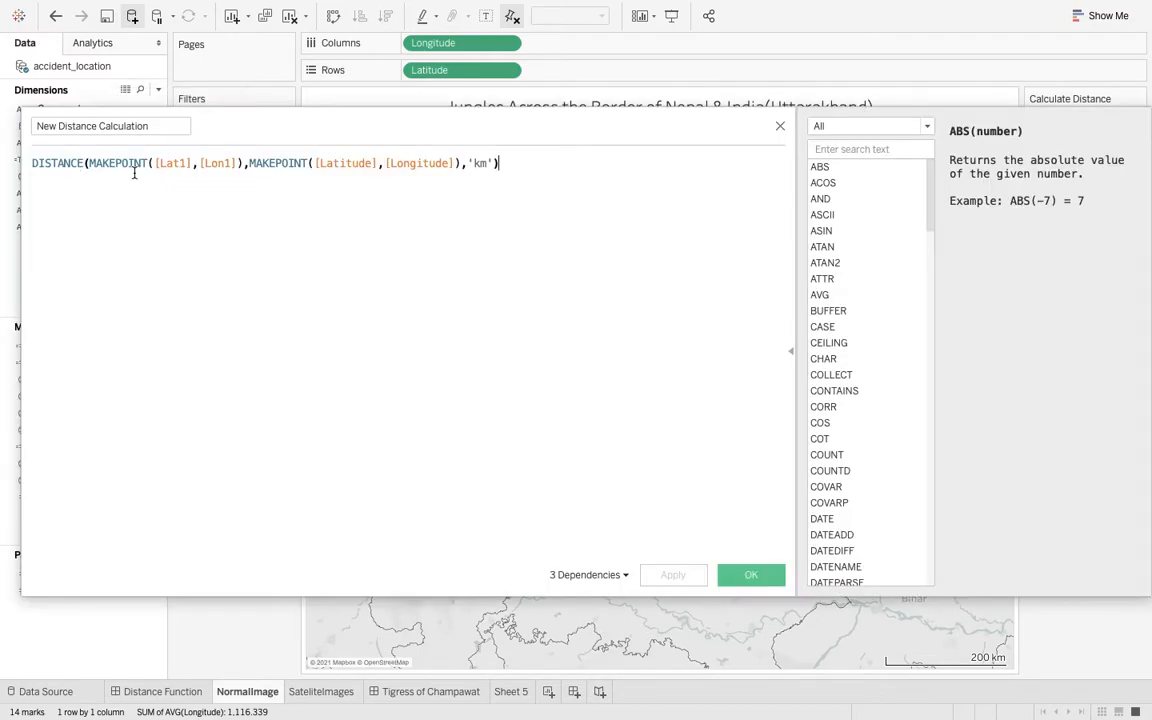
left_click_drag(488, 165, 472, 165)
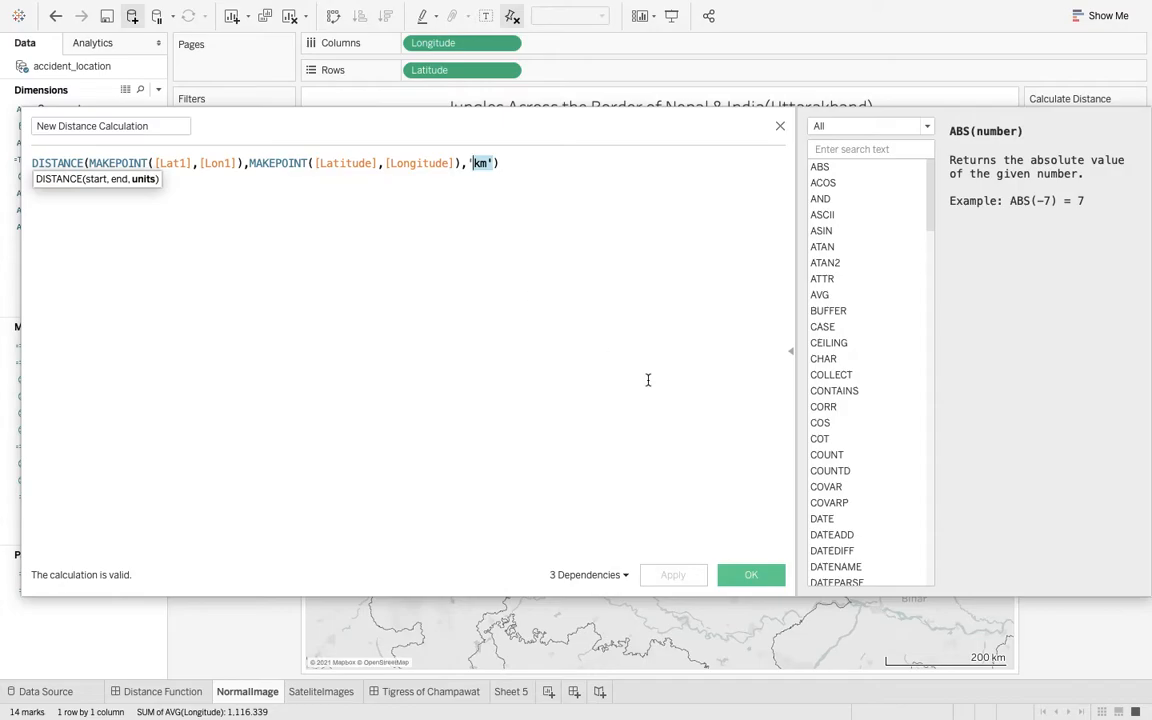
left_click(764, 580)
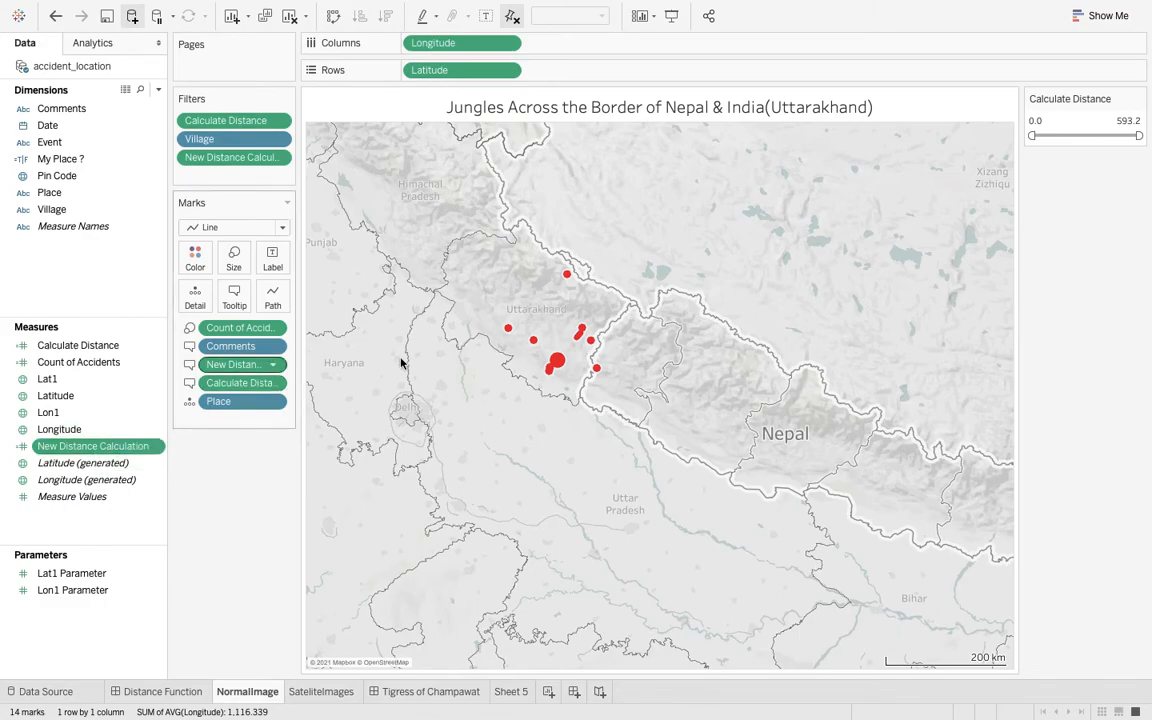
mouse_move(560, 370)
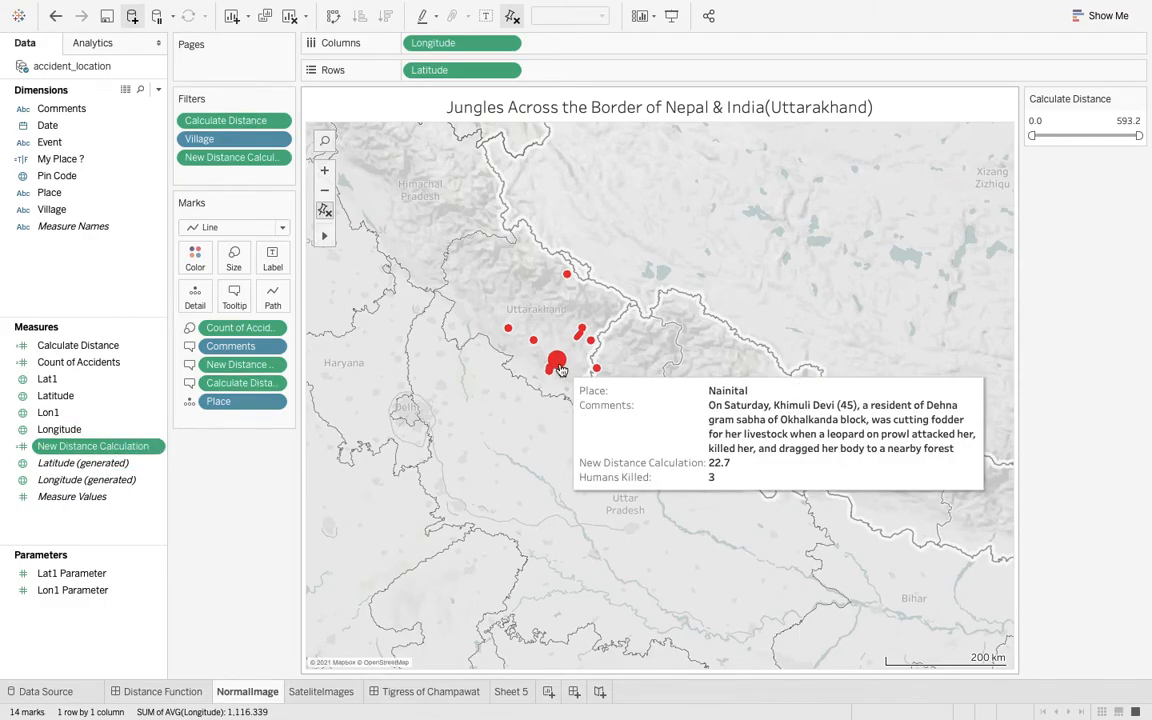
Step: Show the SateliteImages sheet in presentation mode and limit the New Distance Calculation filter to a maximum of 8.940
left_click(322, 691)
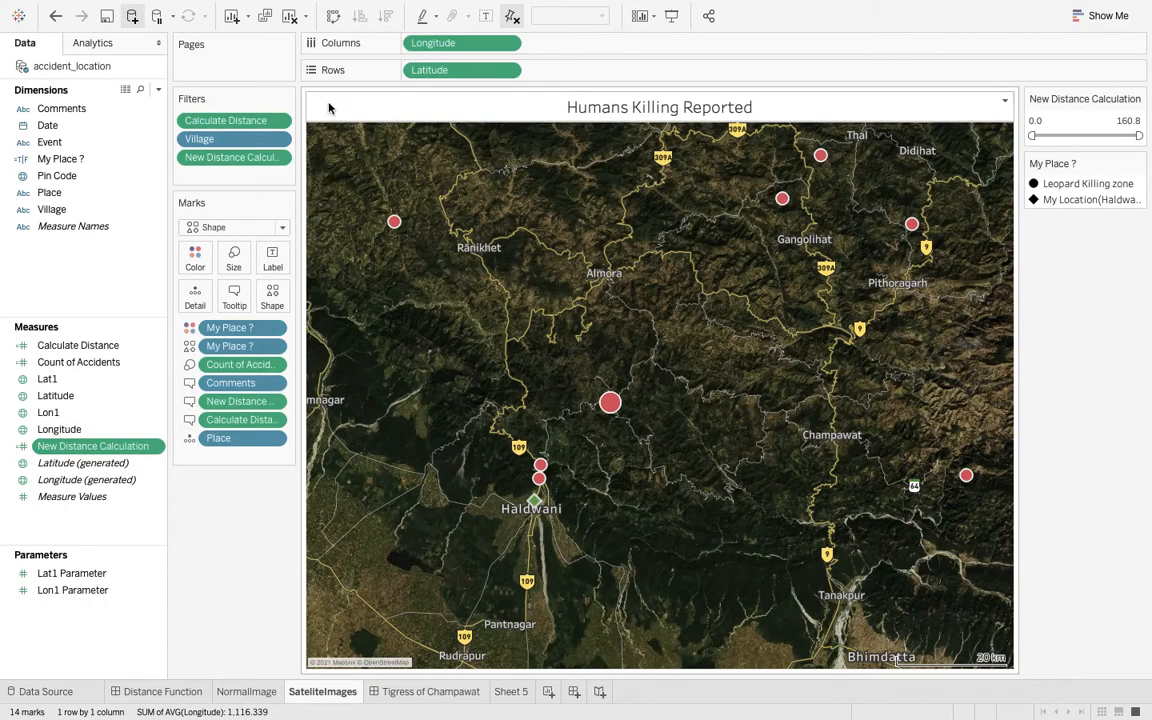
left_click(672, 18)
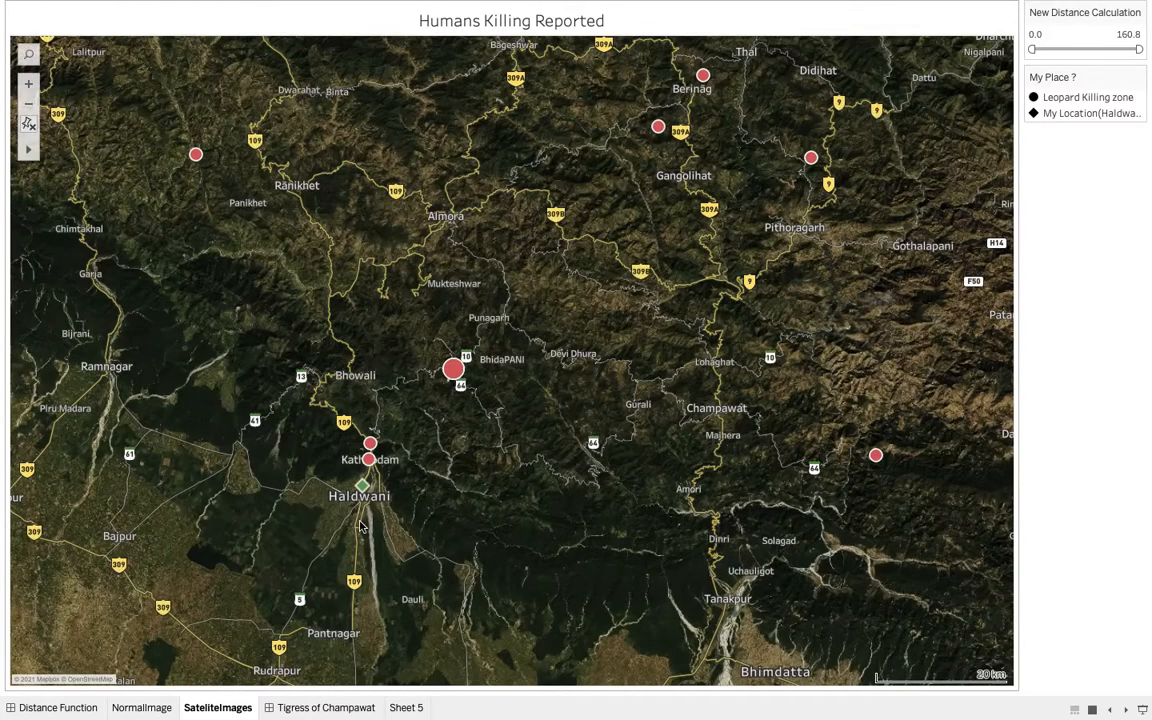
scroll(386, 464, "up", 5)
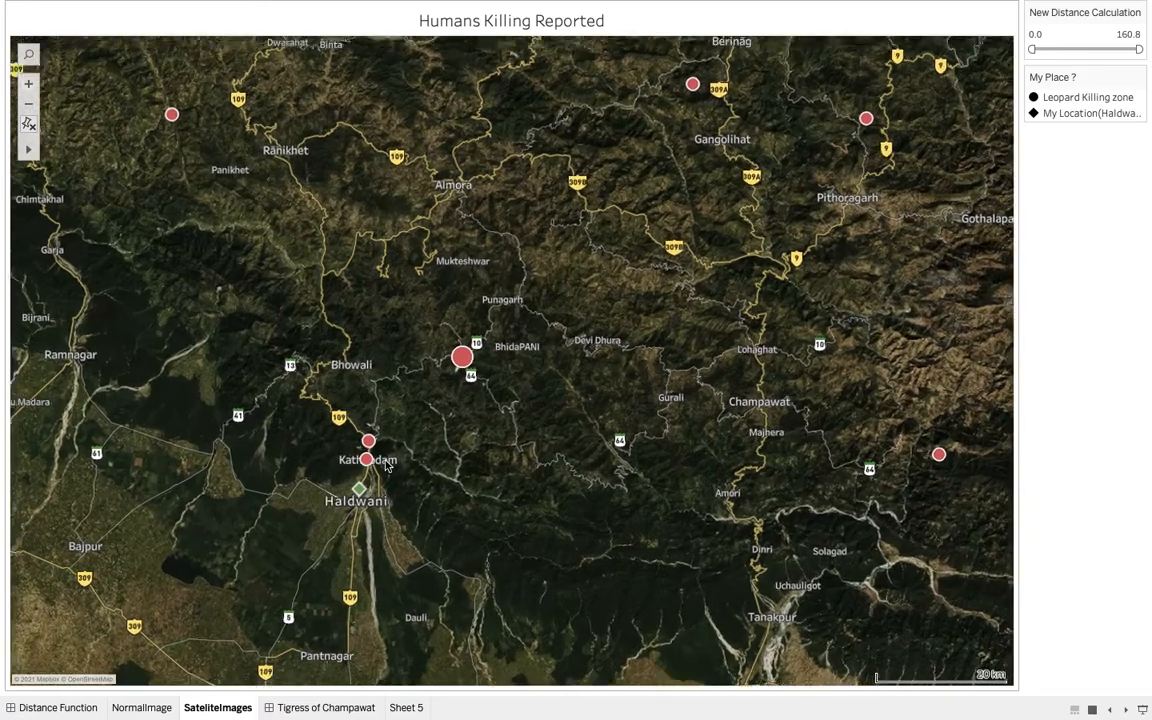
scroll(386, 464, "down", 3)
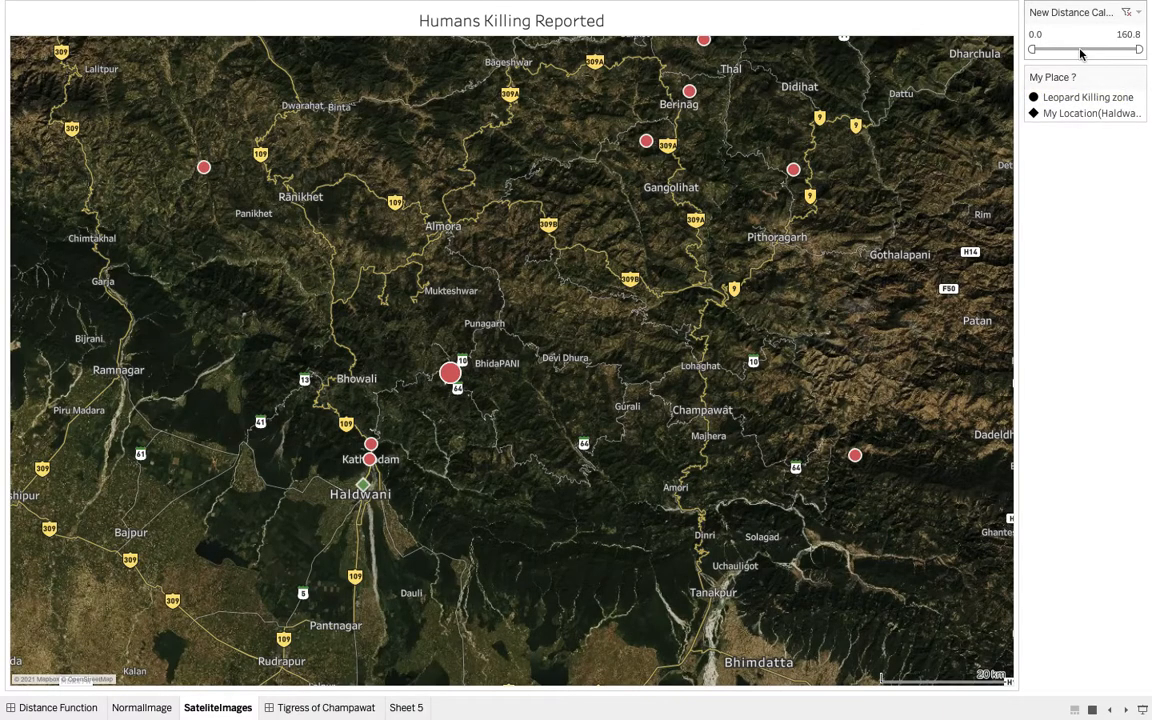
left_click_drag(1137, 48, 1049, 52)
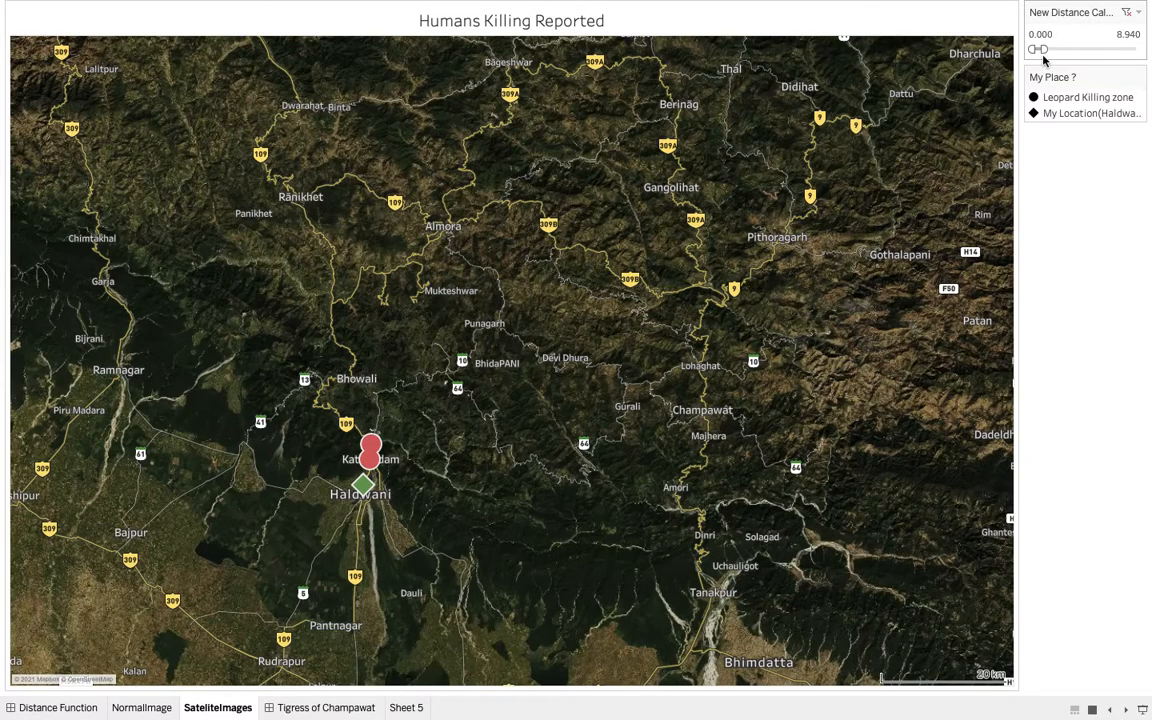
Step: Examine the marks around Kathgodam and Haldwani up close, including the tooltips of the Rani Bagh and My place marks
scroll(400, 490, "up", 3)
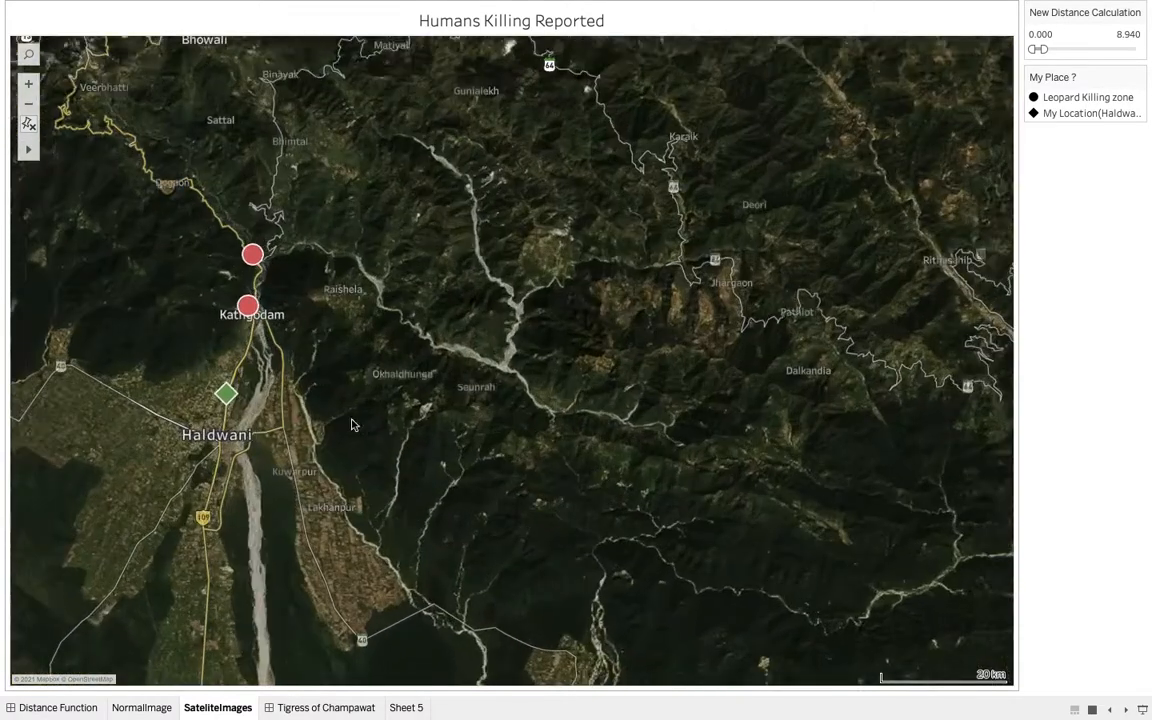
scroll(153, 261, "up", 5)
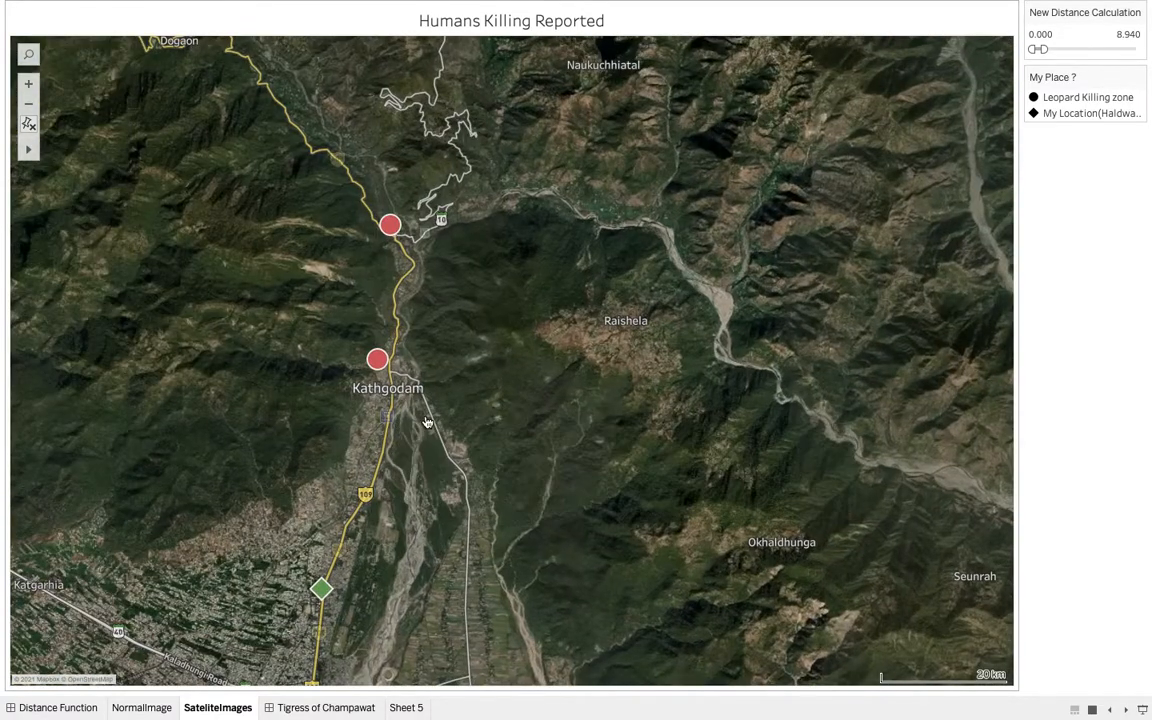
scroll(427, 422, "up", 1)
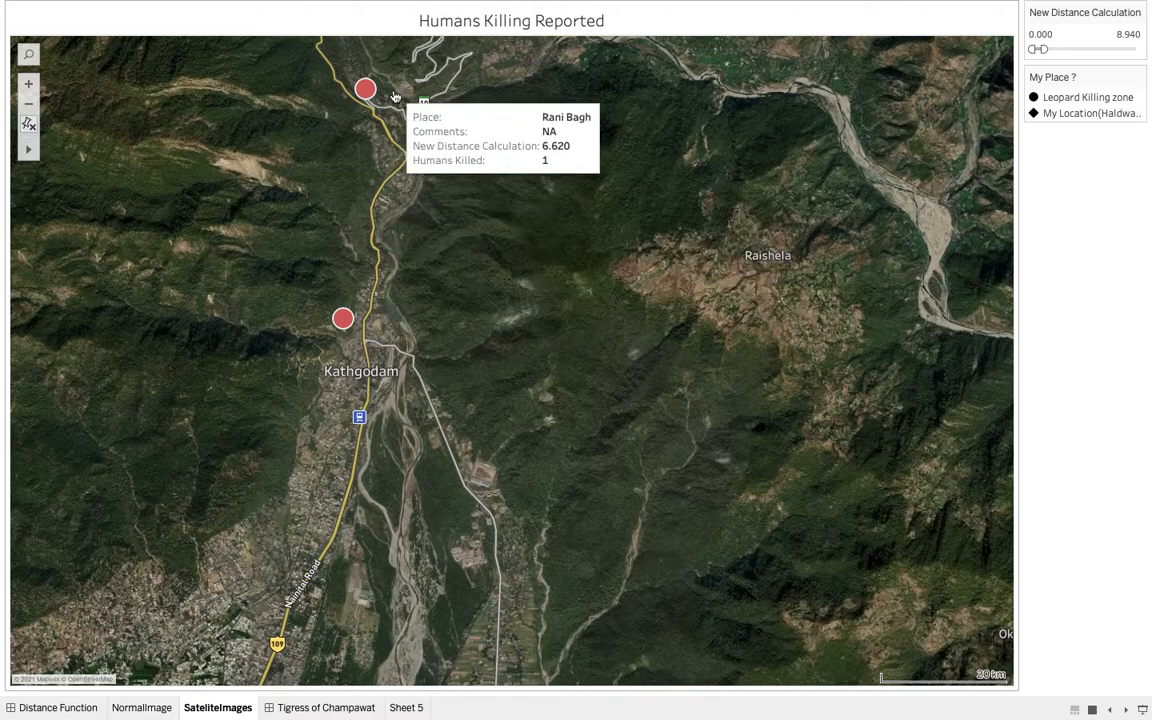
scroll(403, 510, "down", 2)
scroll(403, 510, "down", 2)
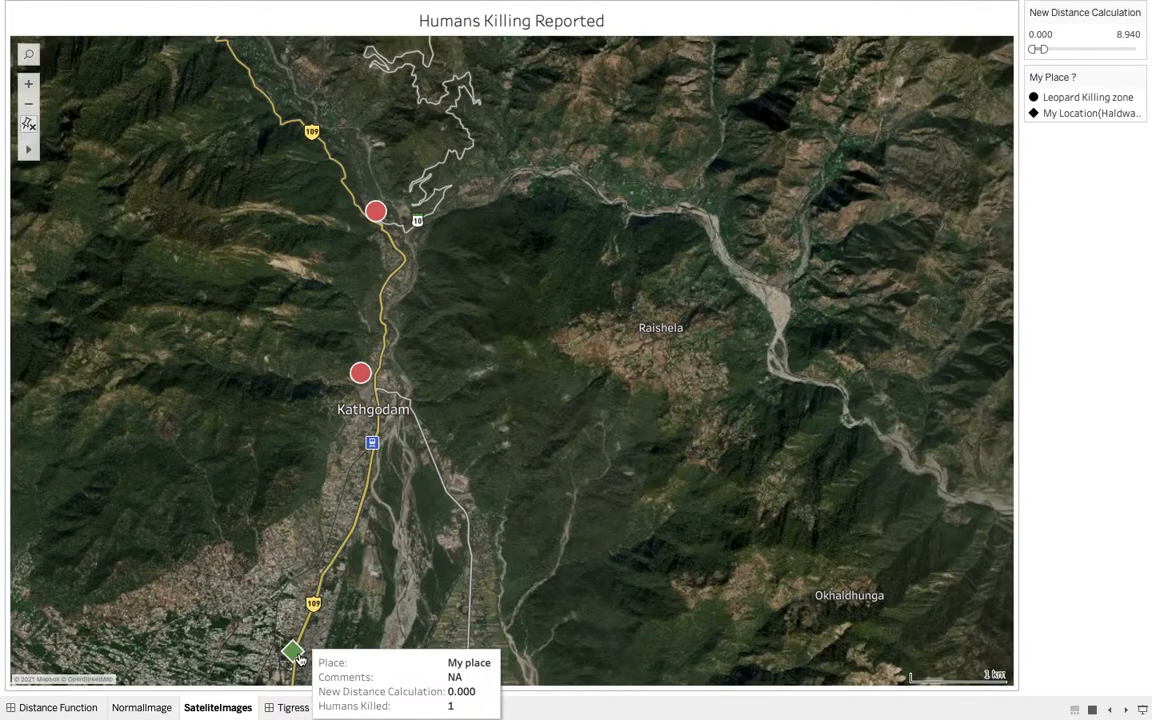
scroll(404, 400, "down", 1)
Step: Inspect the Kathgodam mark's surroundings and tooltip, and draw a radial selection outward from the mark across the neighbouring houses
scroll(378, 343, "up", 3)
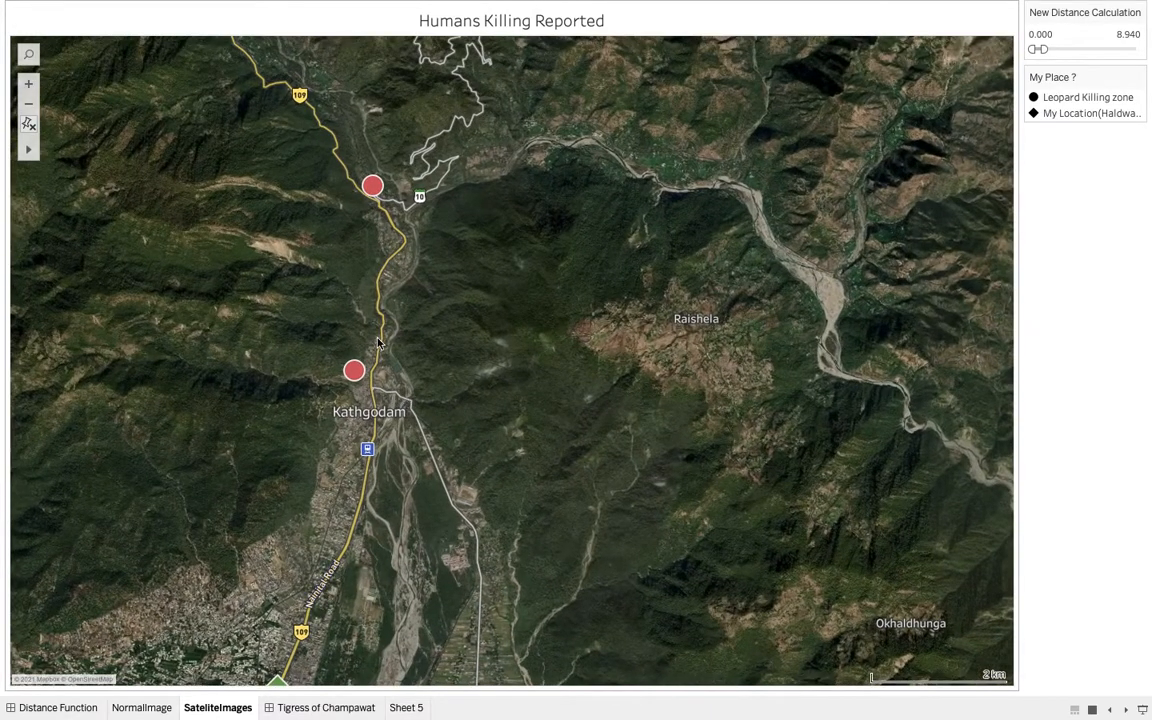
scroll(323, 398, "up", 4)
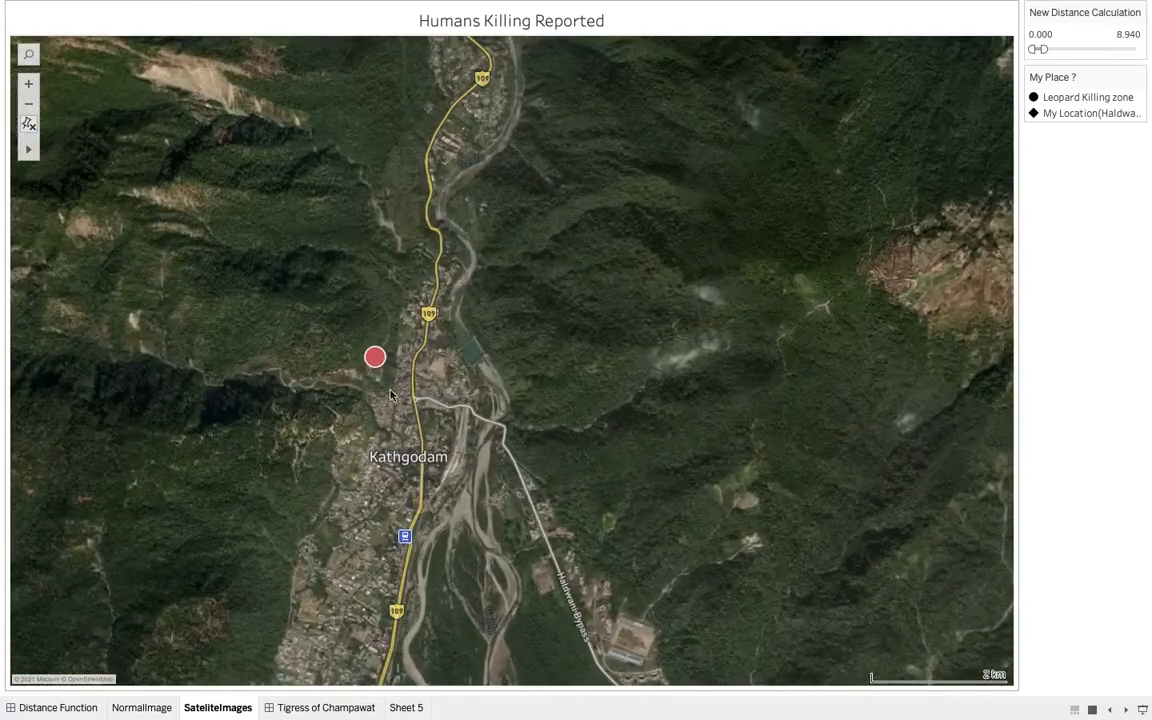
scroll(213, 368, "up", 4)
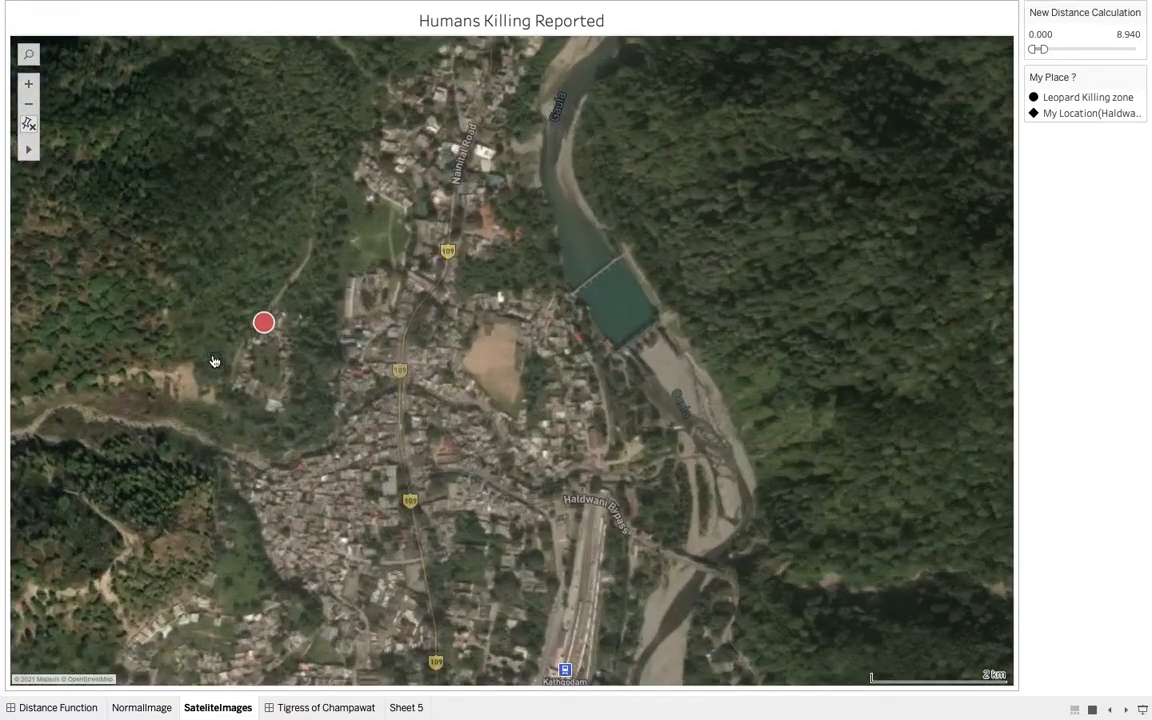
scroll(210, 343, "up", 3)
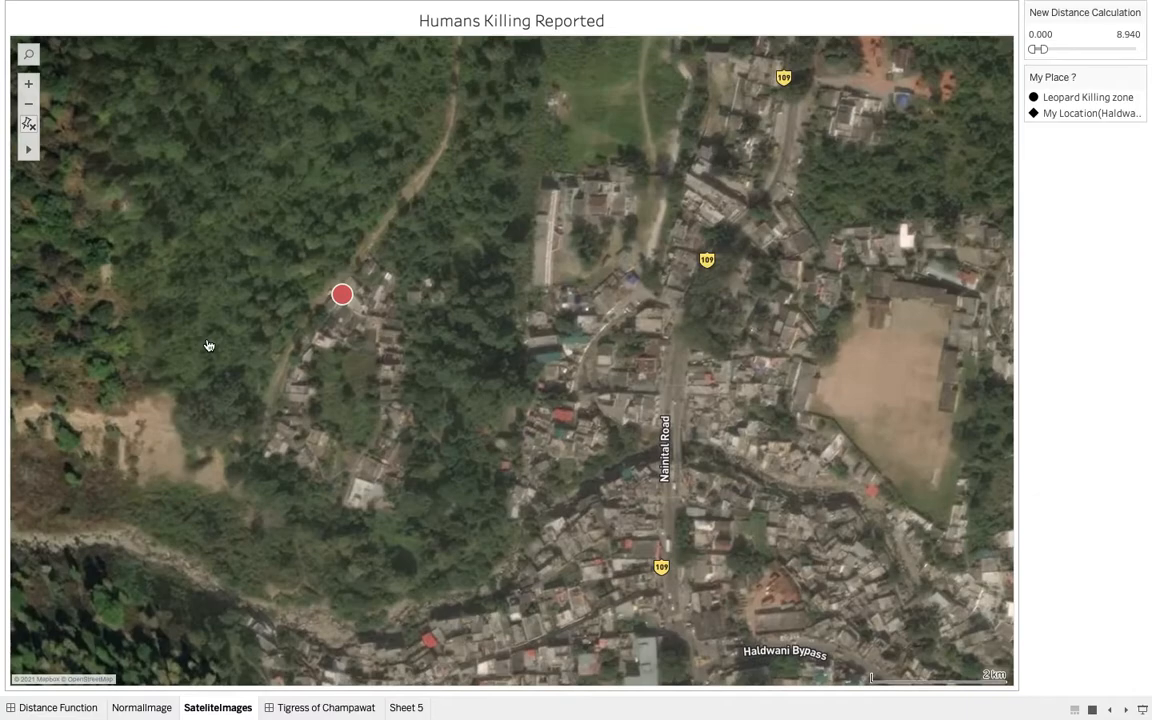
mouse_move(33, 151)
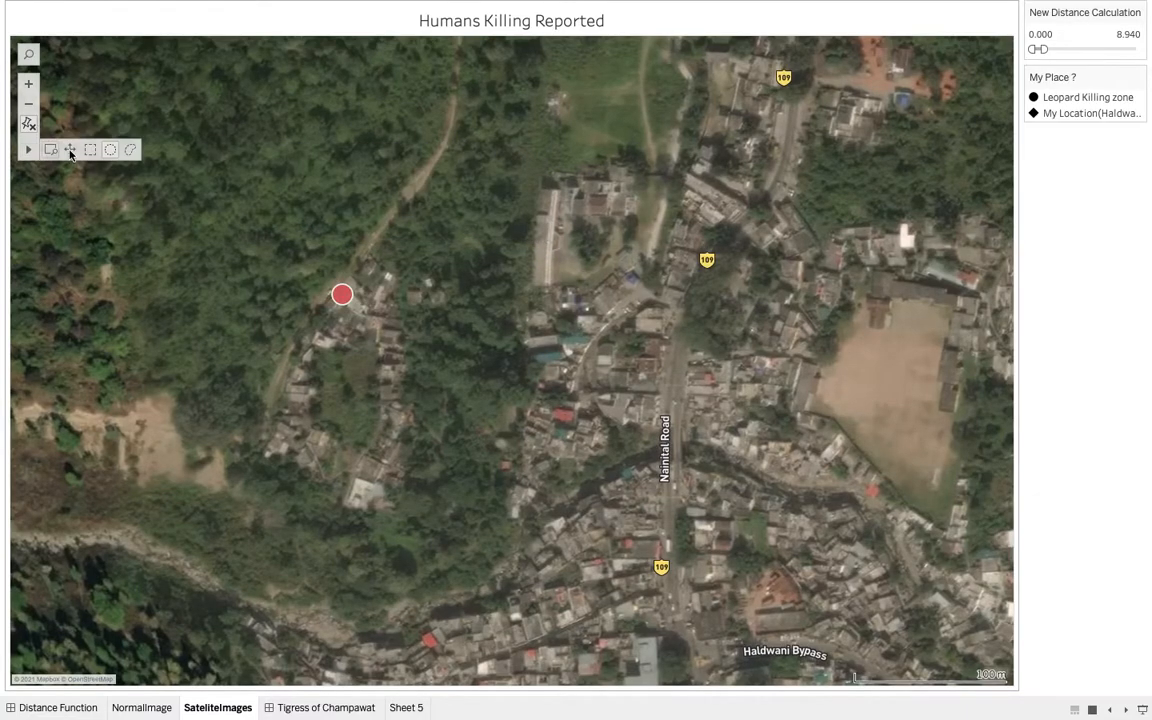
left_click(111, 150)
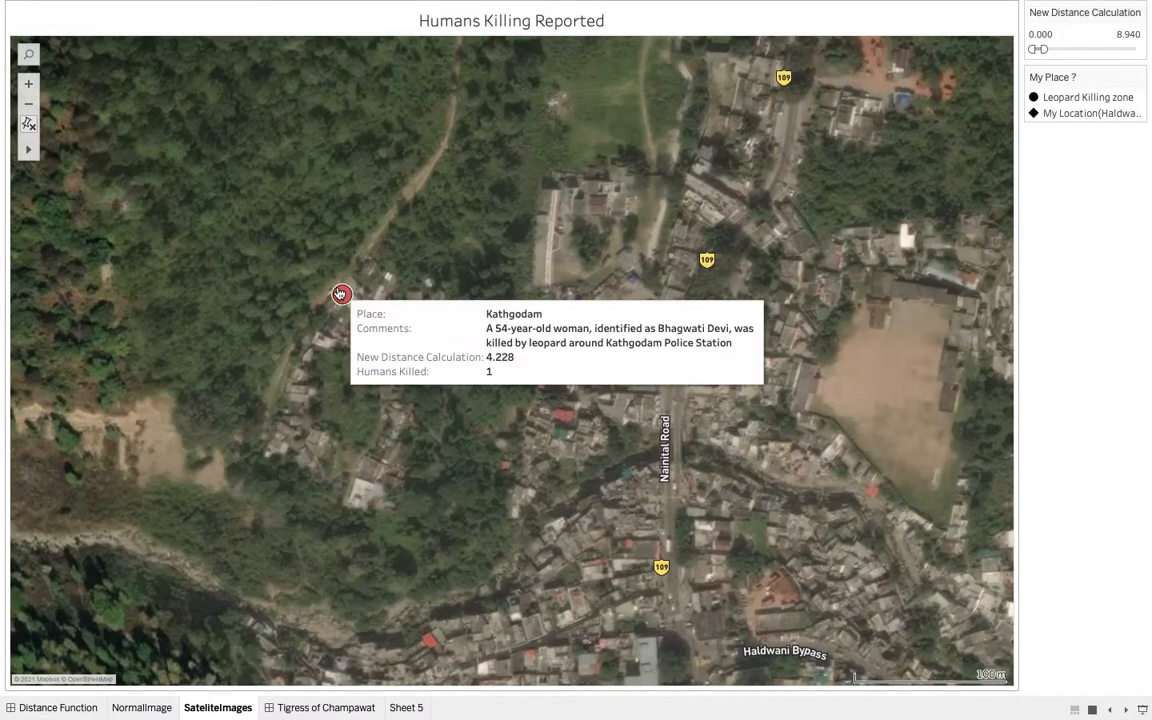
mouse_move(343, 293)
left_mouse_down()
mouse_move(390, 348)
mouse_move(650, 470)
mouse_move(560, 470)
mouse_move(427, 387)
mouse_move(512, 405)
mouse_move(522, 458)
left_mouse_up()
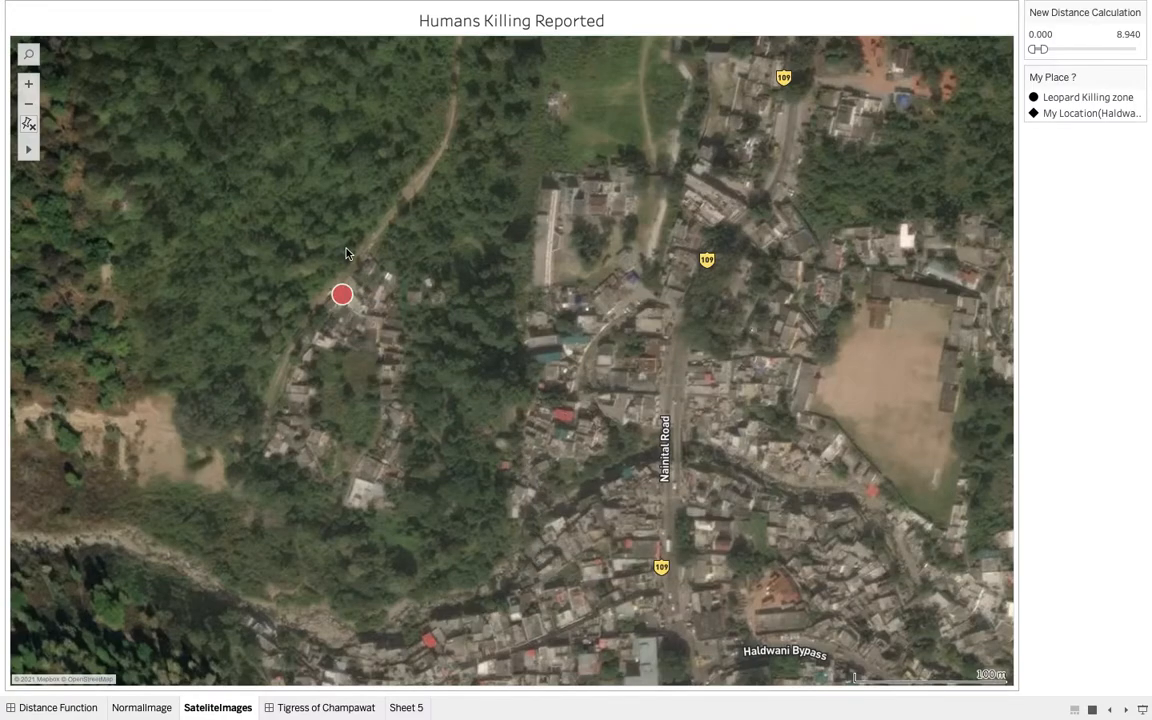
Step: Examine the satellite imagery around the Rani Bagh mark, including the nearby buildings, forest and river
scroll(343, 315, "down", 3)
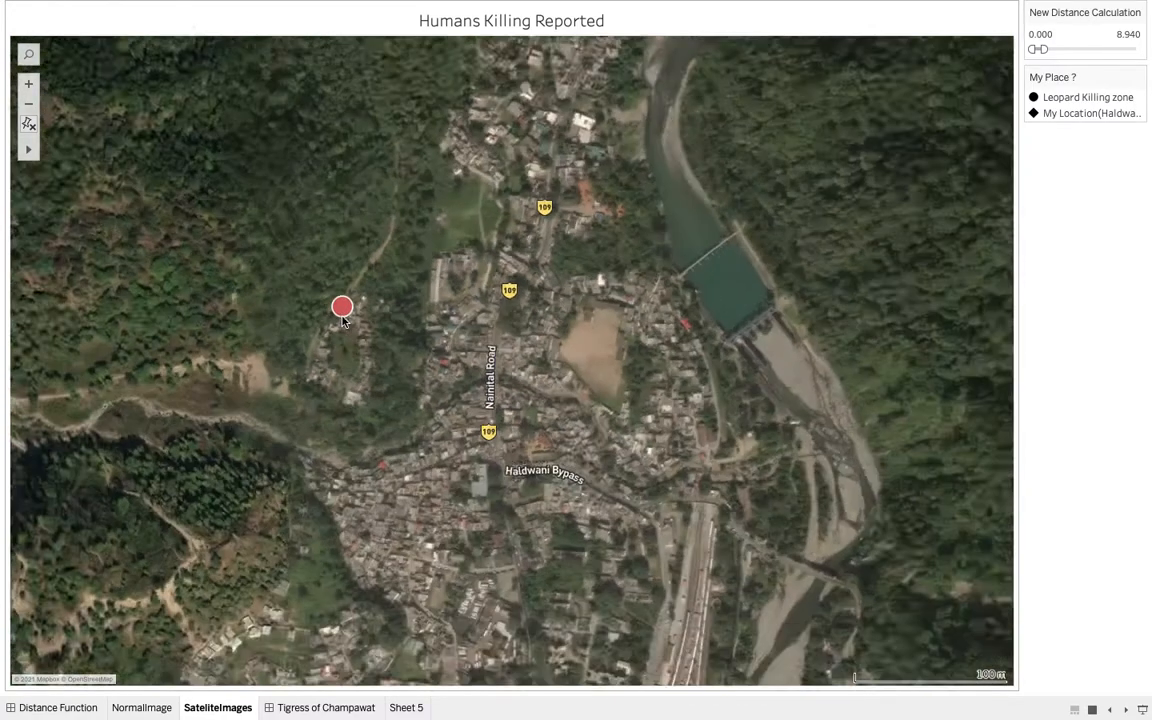
scroll(343, 315, "down", 5)
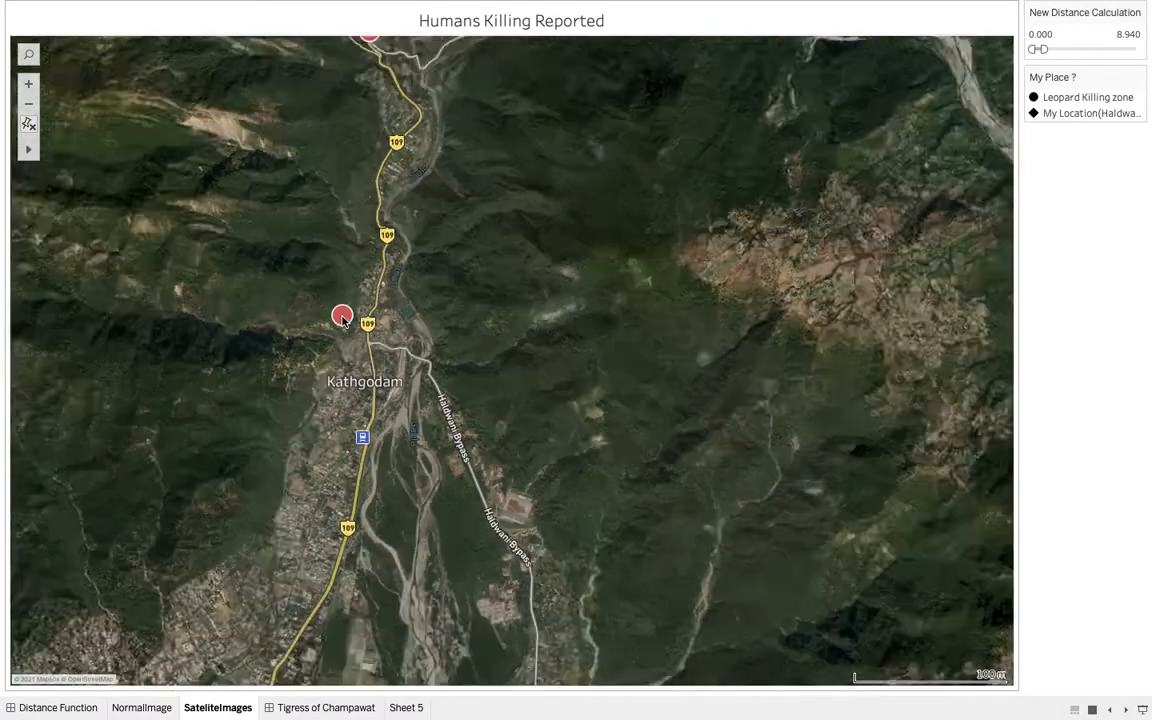
scroll(343, 317, "down", 3)
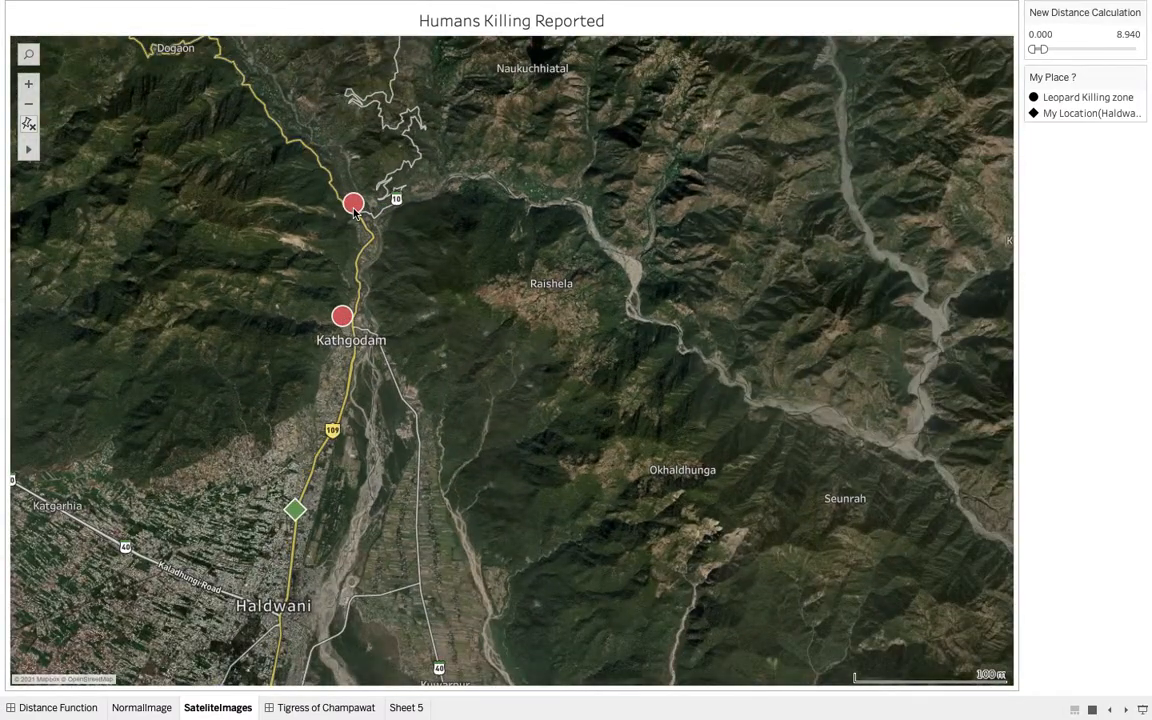
scroll(354, 210, "up", 5)
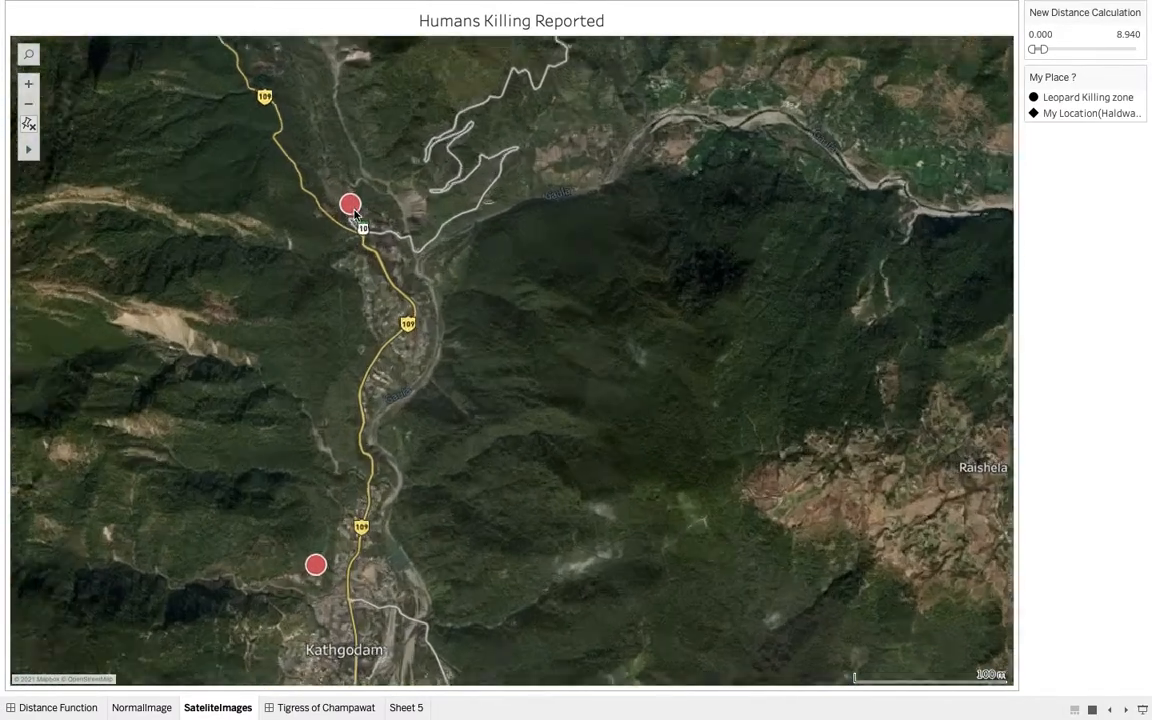
scroll(354, 210, "up", 6)
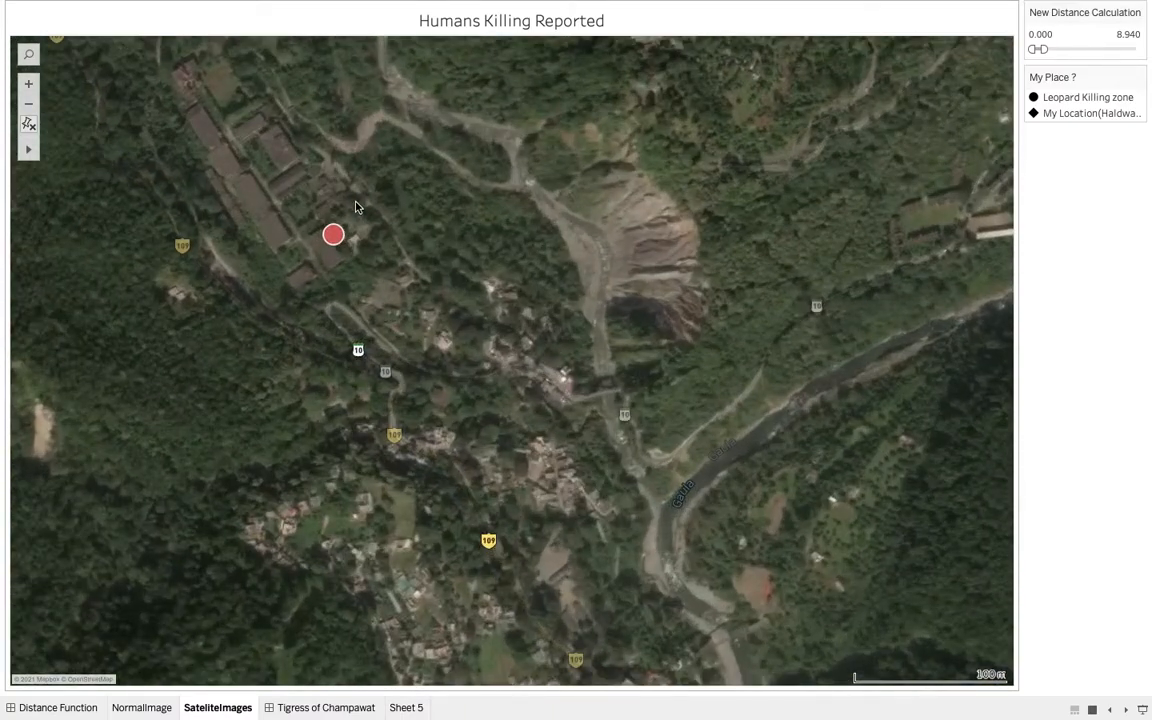
scroll(355, 208, "up", 5)
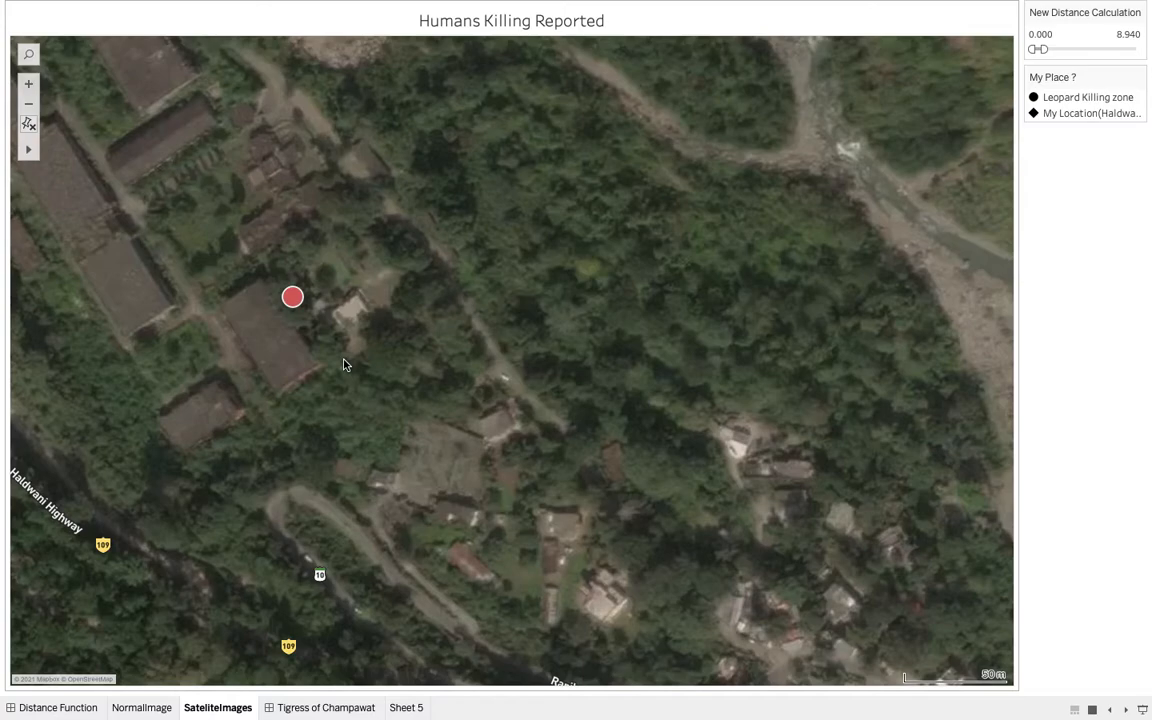
scroll(300, 310, "up", 2)
scroll(277, 303, "up", 2)
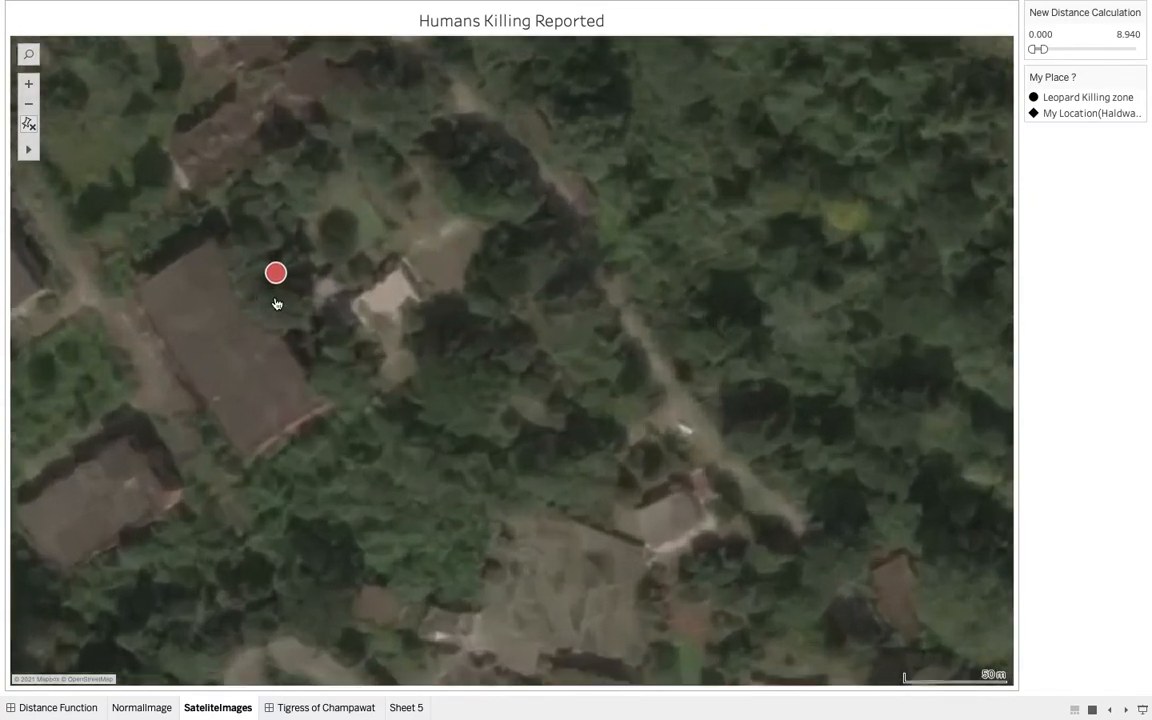
scroll(277, 303, "up", 2)
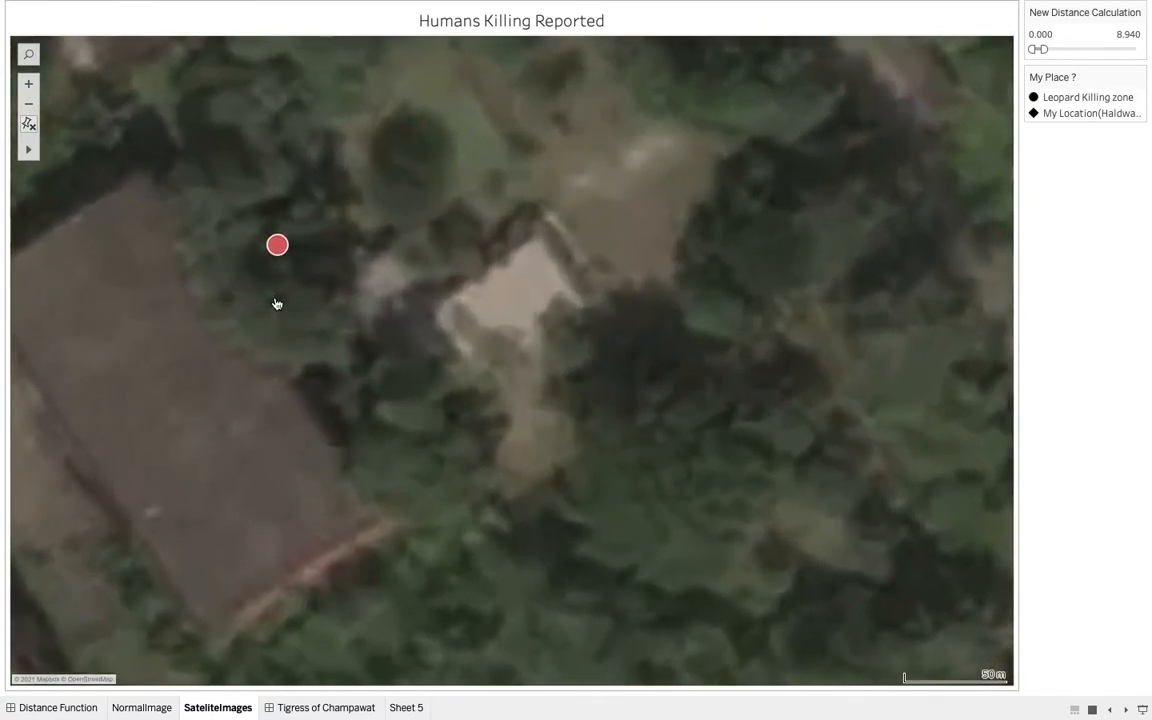
scroll(277, 303, "down", 4)
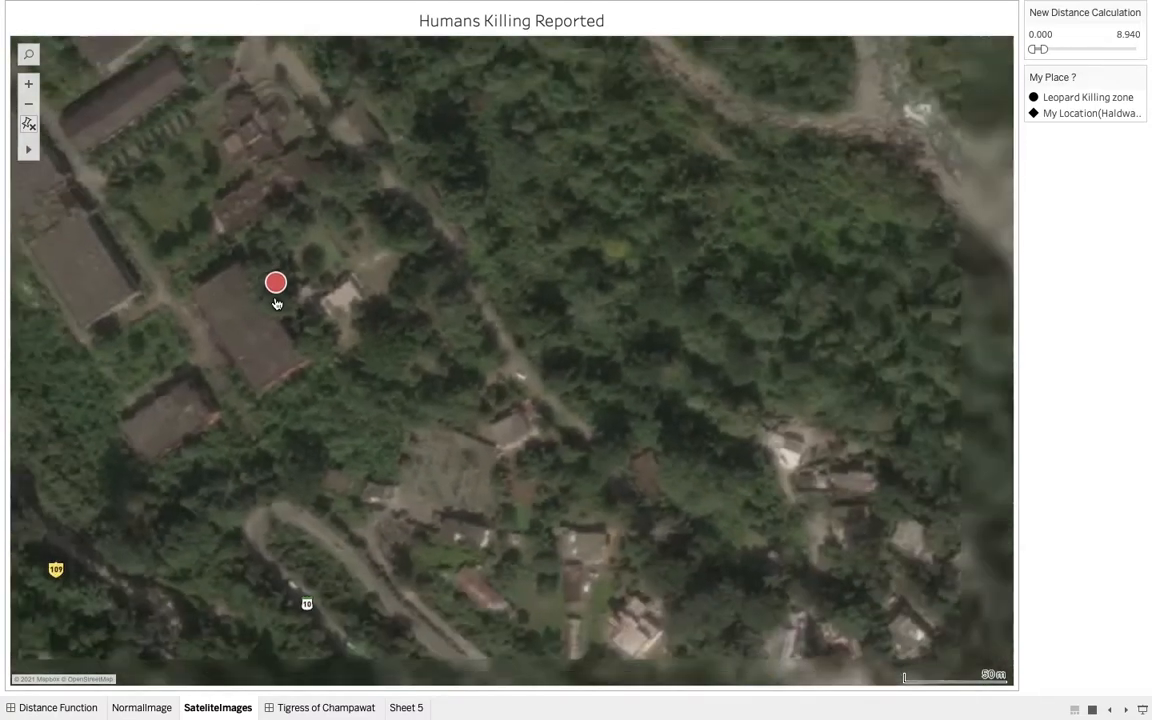
scroll(277, 303, "down", 2)
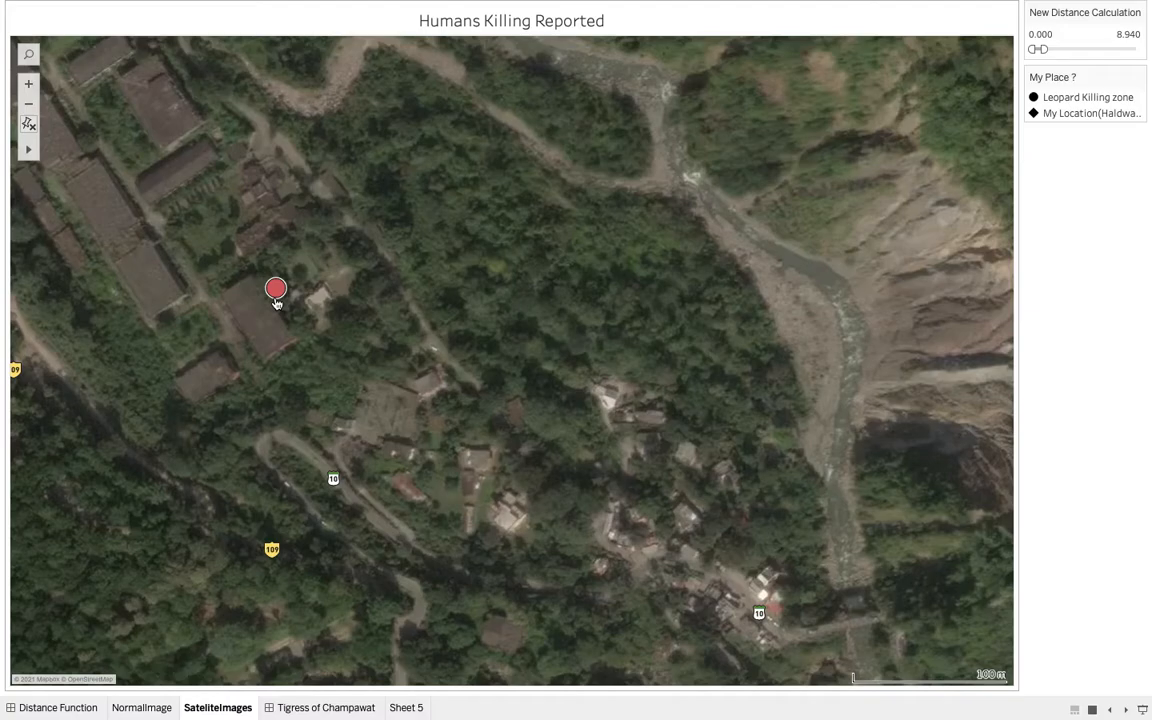
Step: Switch to the Man Eaters from Uttarakhand story in the browser and read the Sep-24, Oct-24 and Oct-22 timeline tooltips
key("super+Tab")
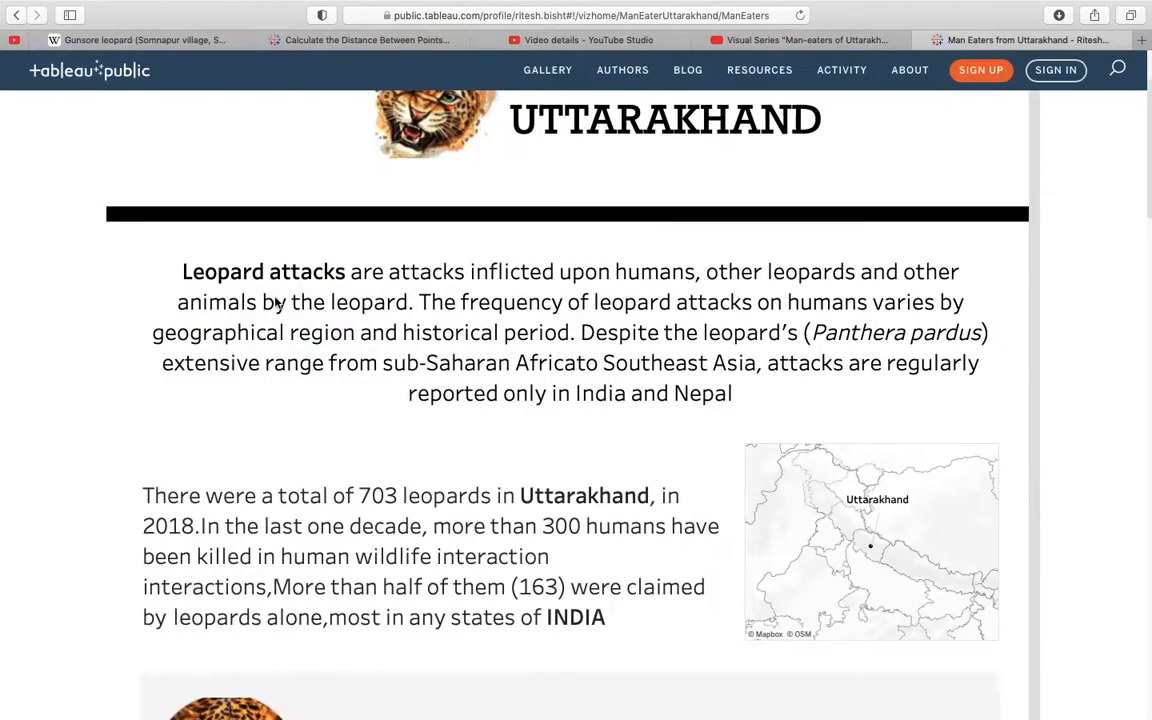
scroll(359, 434, "down", 10)
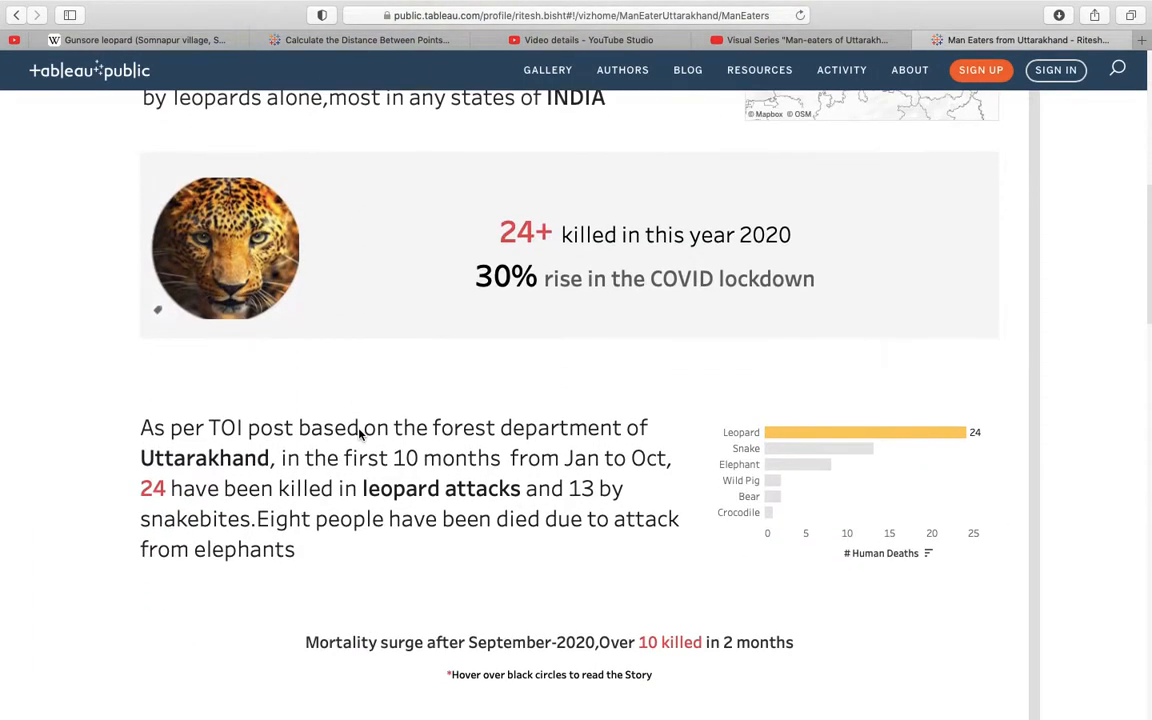
scroll(359, 434, "down", 2)
mouse_move(293, 480)
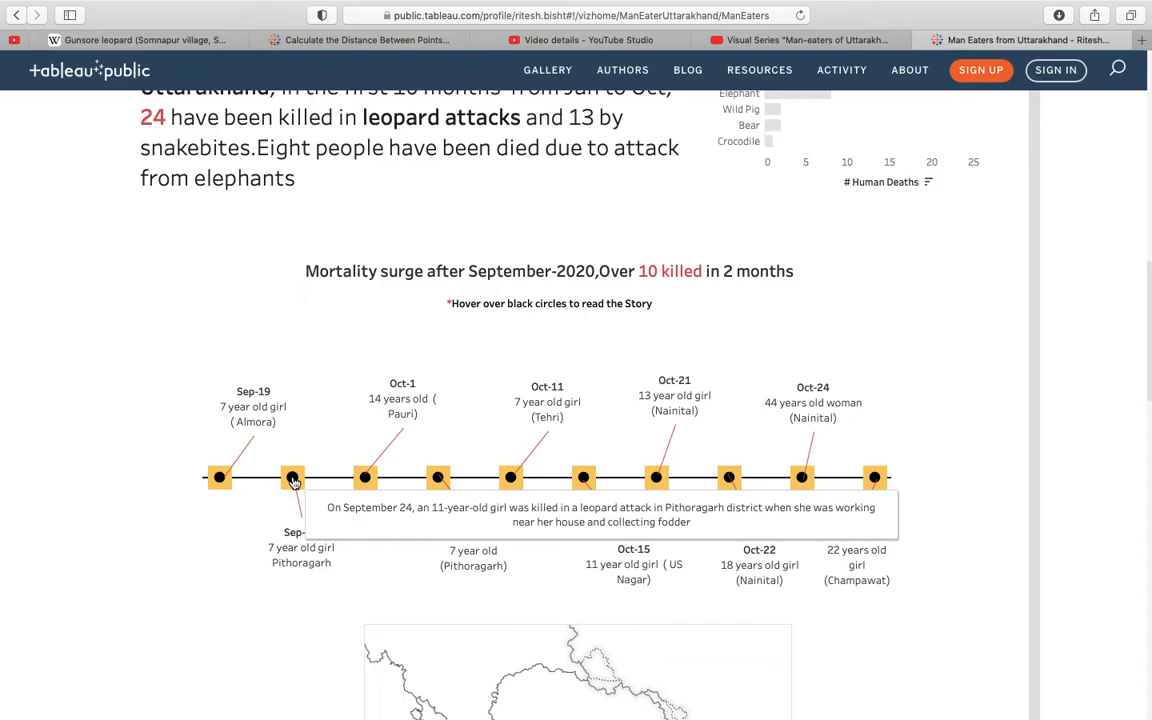
mouse_move(801, 481)
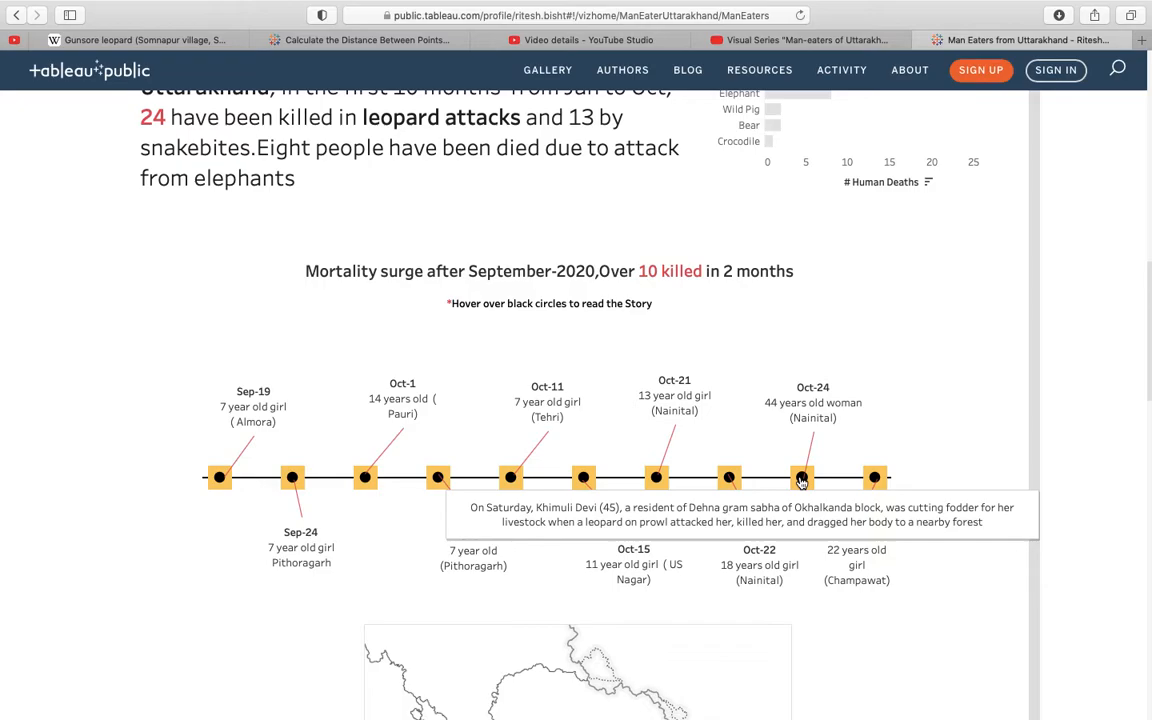
mouse_move(731, 481)
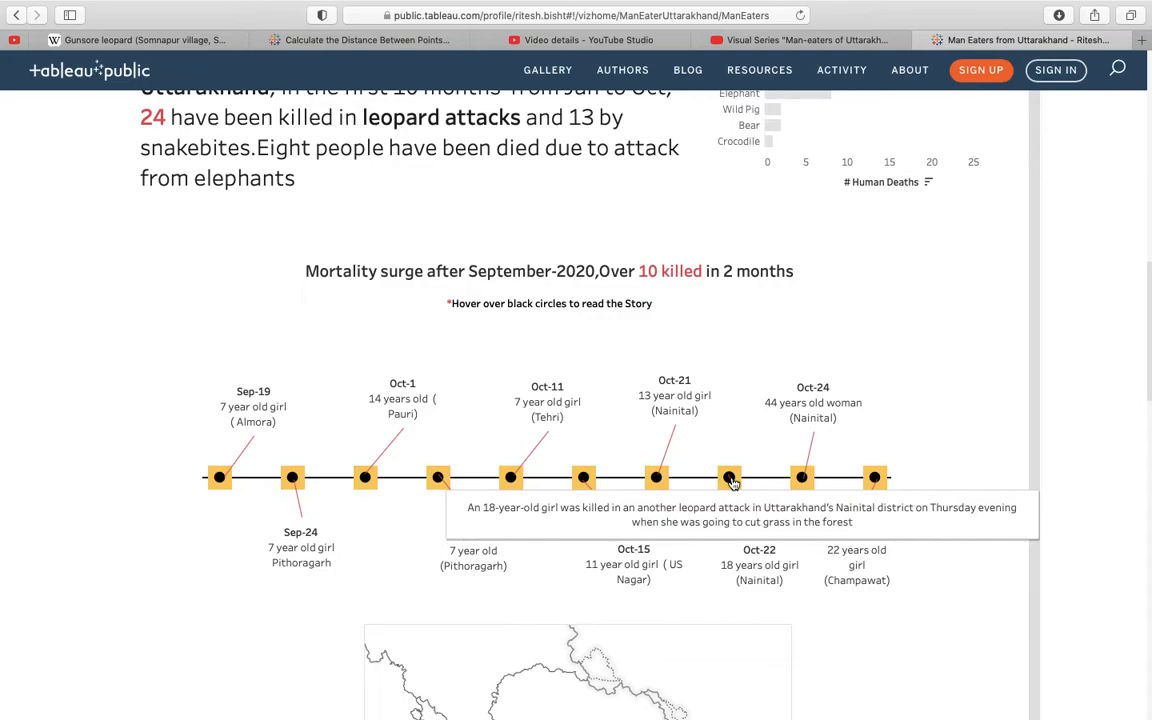
Step: Play the "Man-eaters of Uttarakhand" YouTube video from 3:30 with the sound muted, and switch back to Tableau
left_click(785, 40)
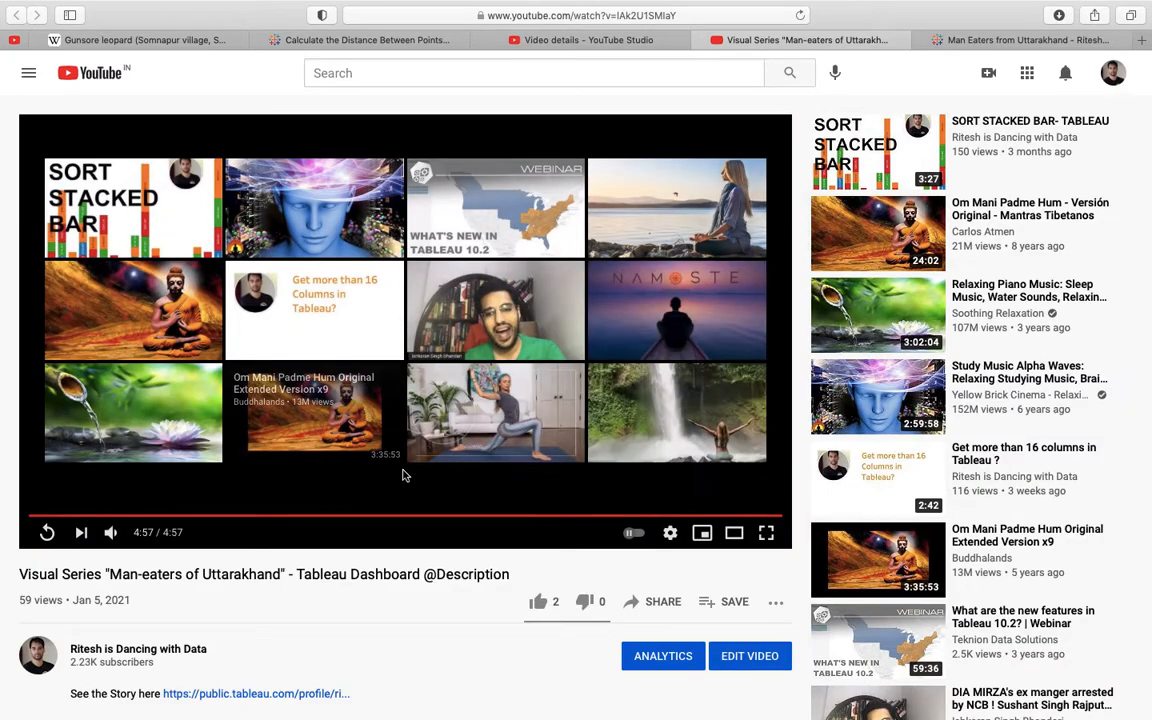
left_click(563, 523)
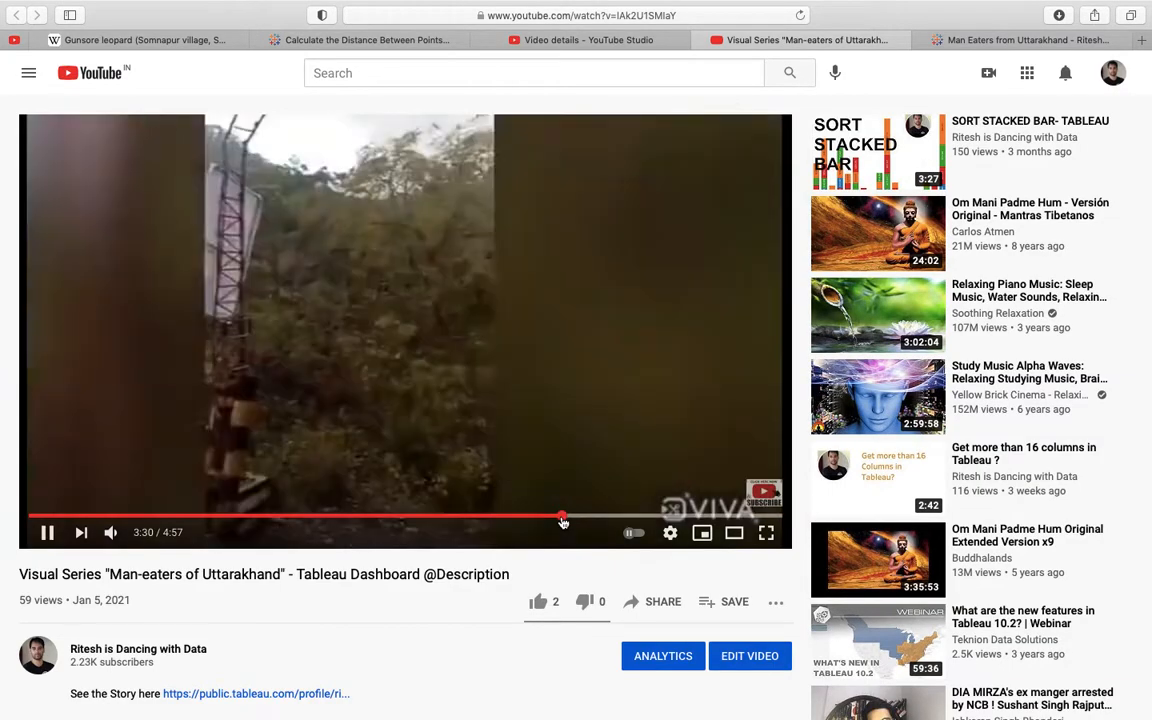
left_click(110, 532)
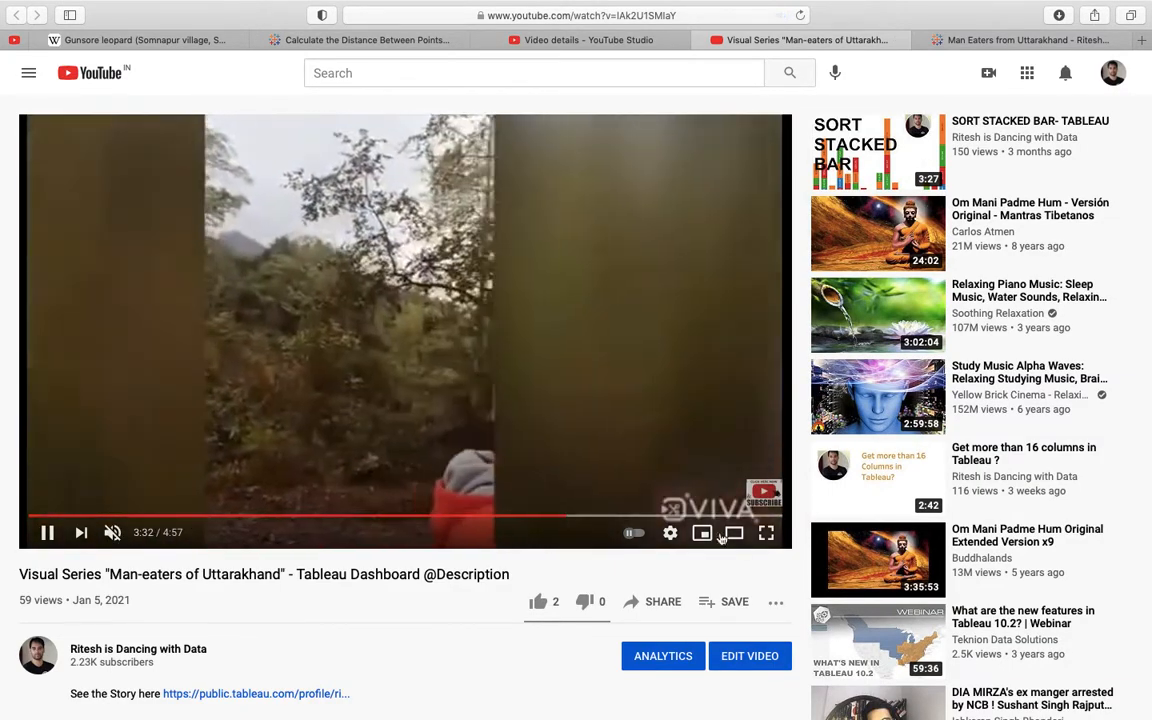
key("super+Tab")
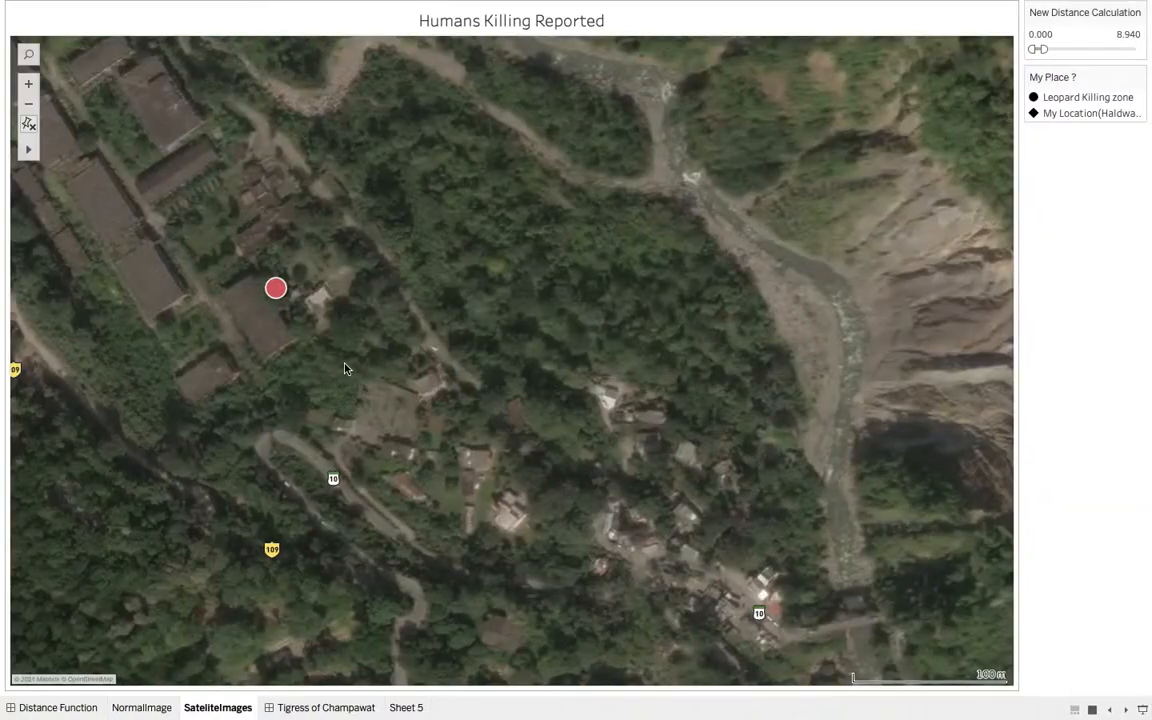
Step: Look closer at the buildings around the Rani Bagh mark, watch the YouTube video full screen in the browser, and return to Tableau
scroll(308, 300, "up", 5)
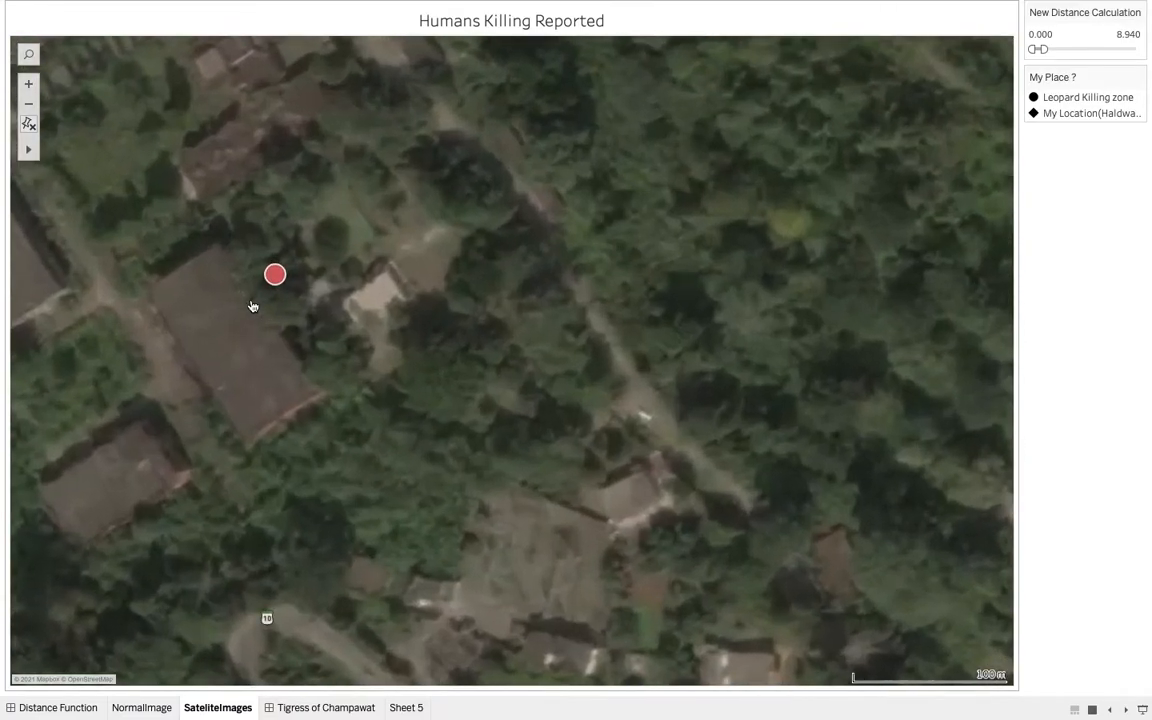
key("super+Tab")
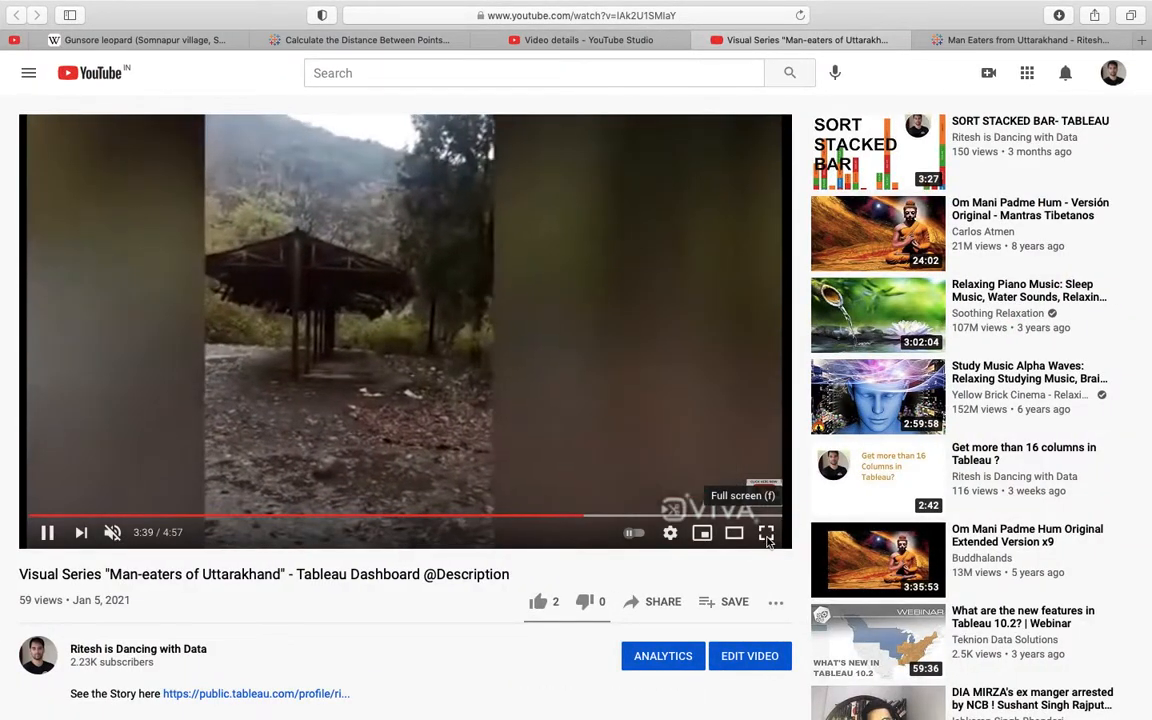
left_click(766, 532)
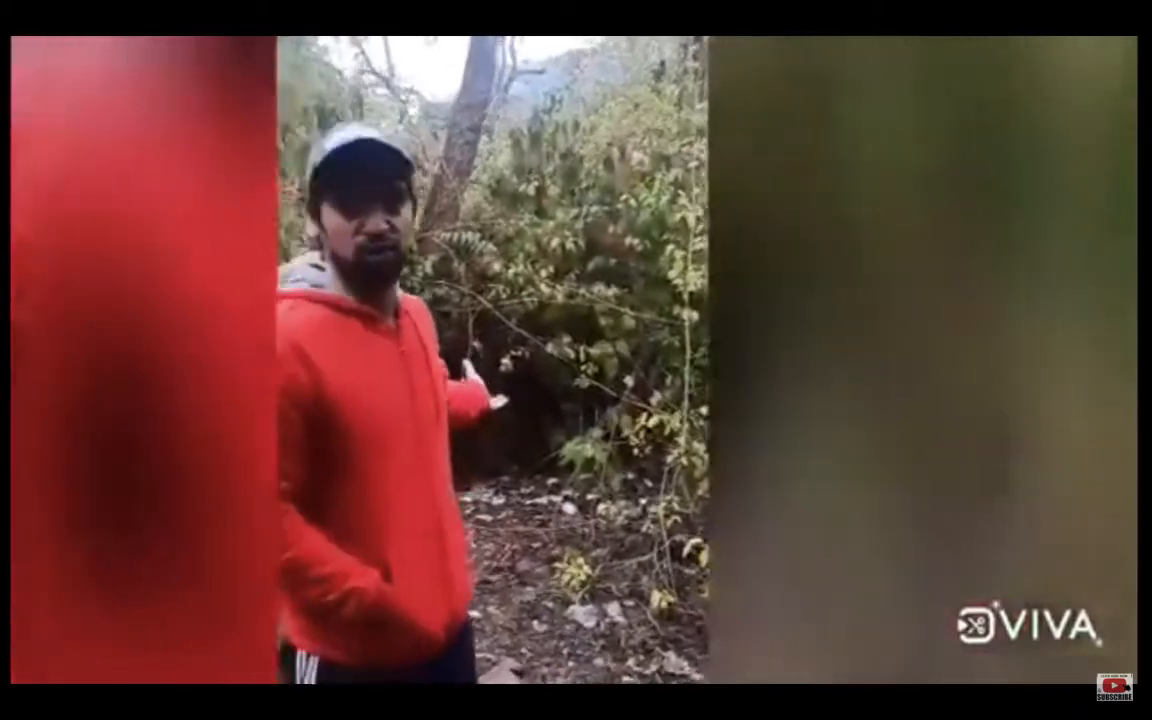
key("Escape")
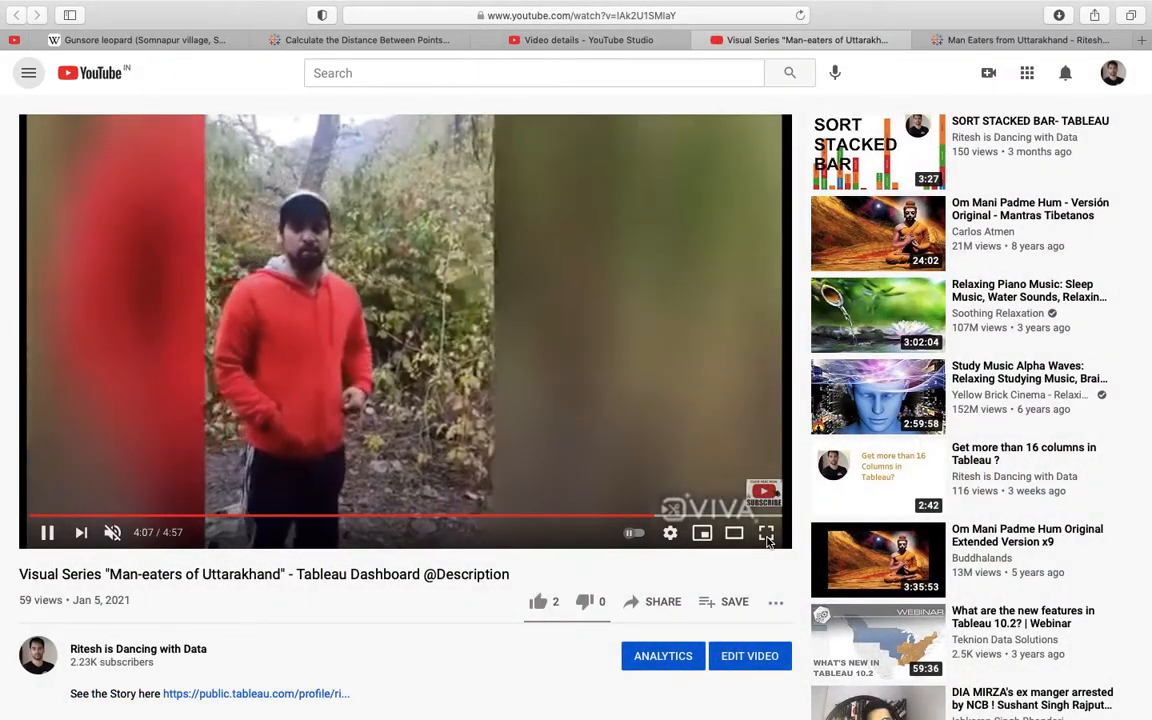
key("super+Tab")
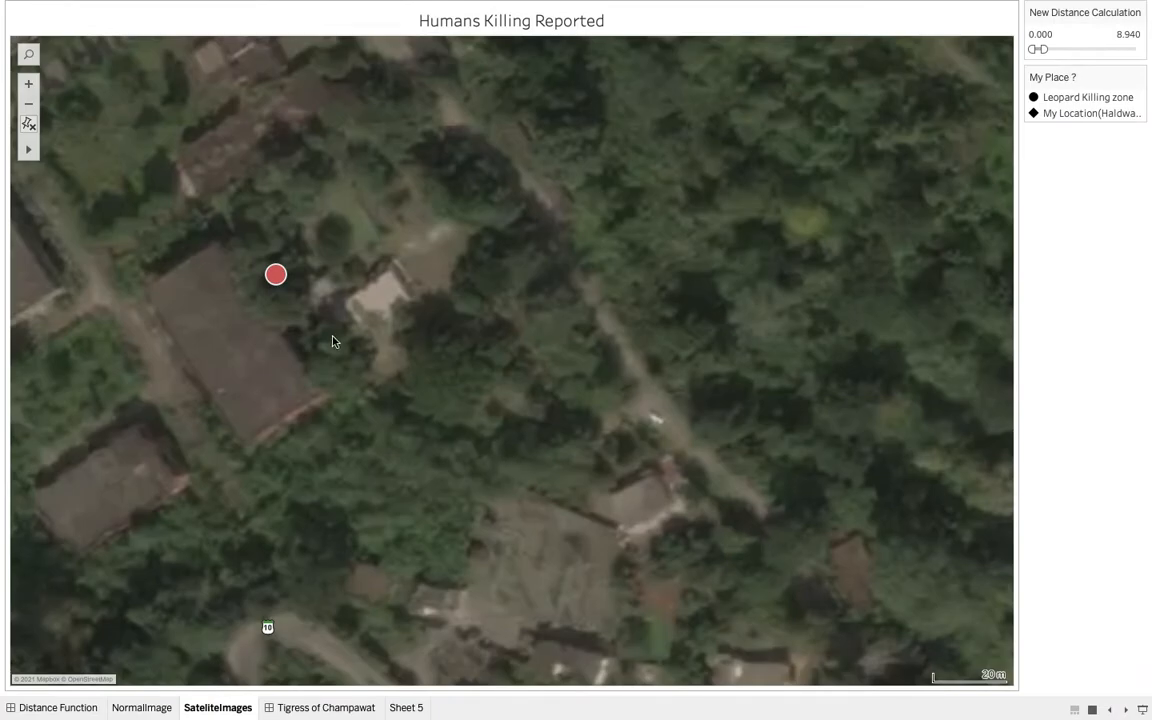
Step: Widen the New Distance Calculation filter on the satellite map to its full range, 0.0 to 160.8
scroll(333, 341, "down", 6)
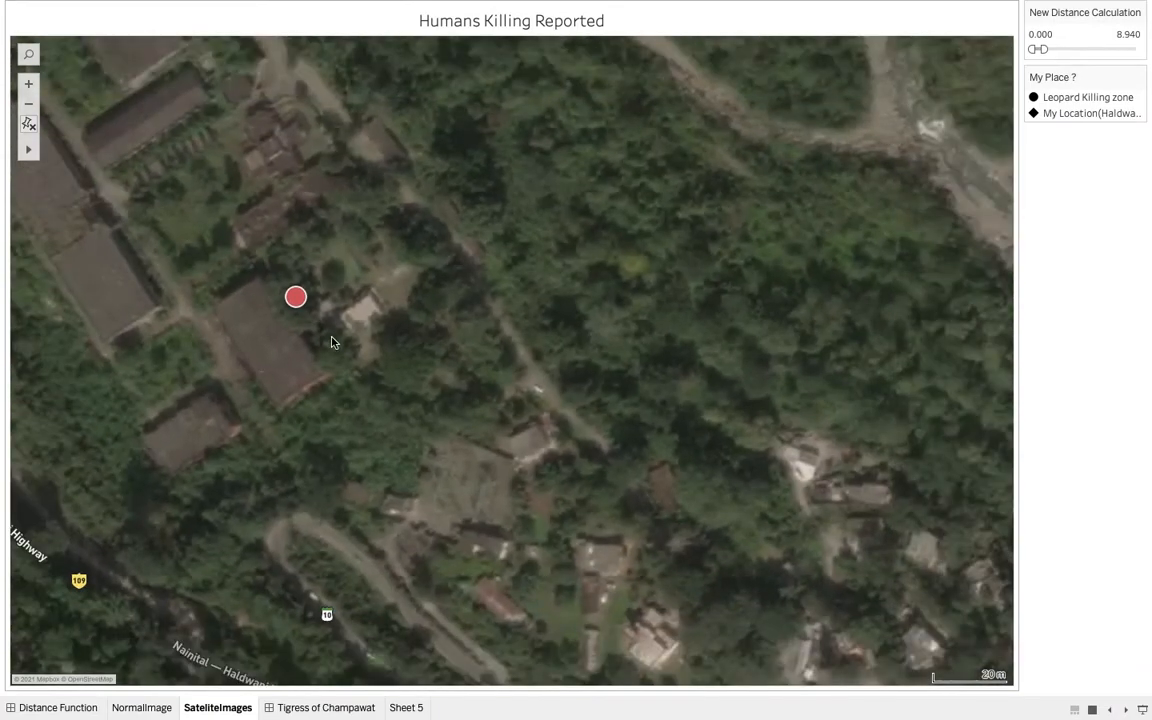
scroll(333, 341, "down", 8)
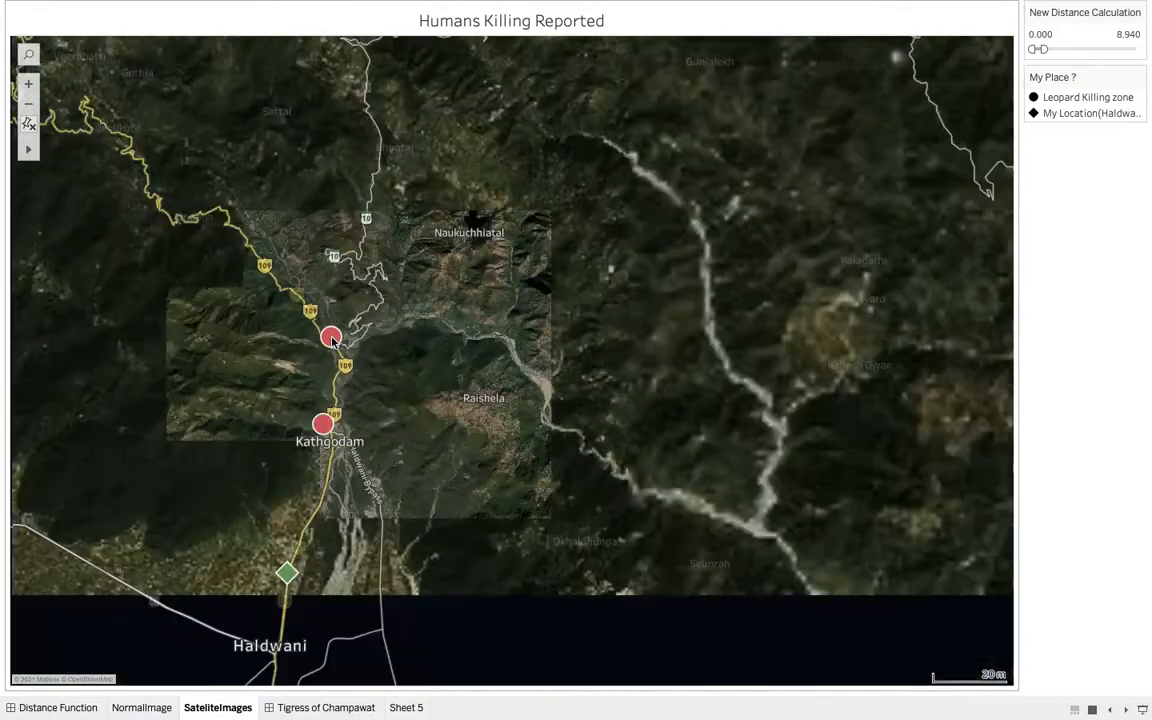
scroll(521, 490, "down", 4)
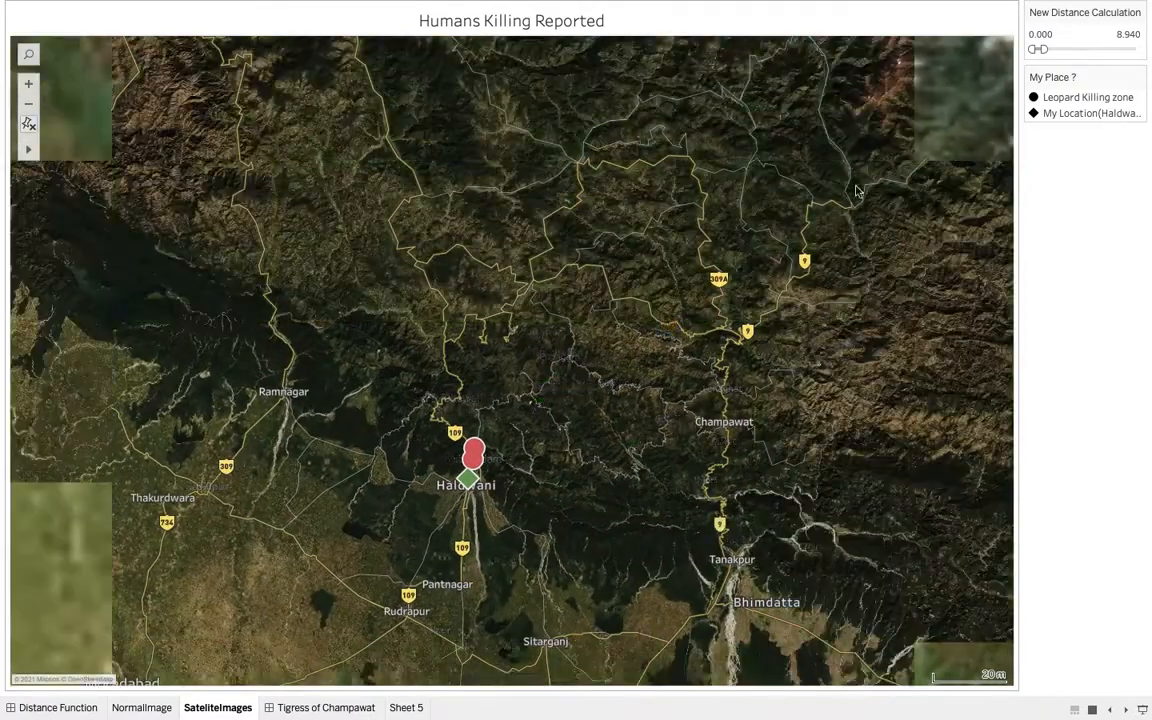
left_click_drag(1044, 49, 1148, 48)
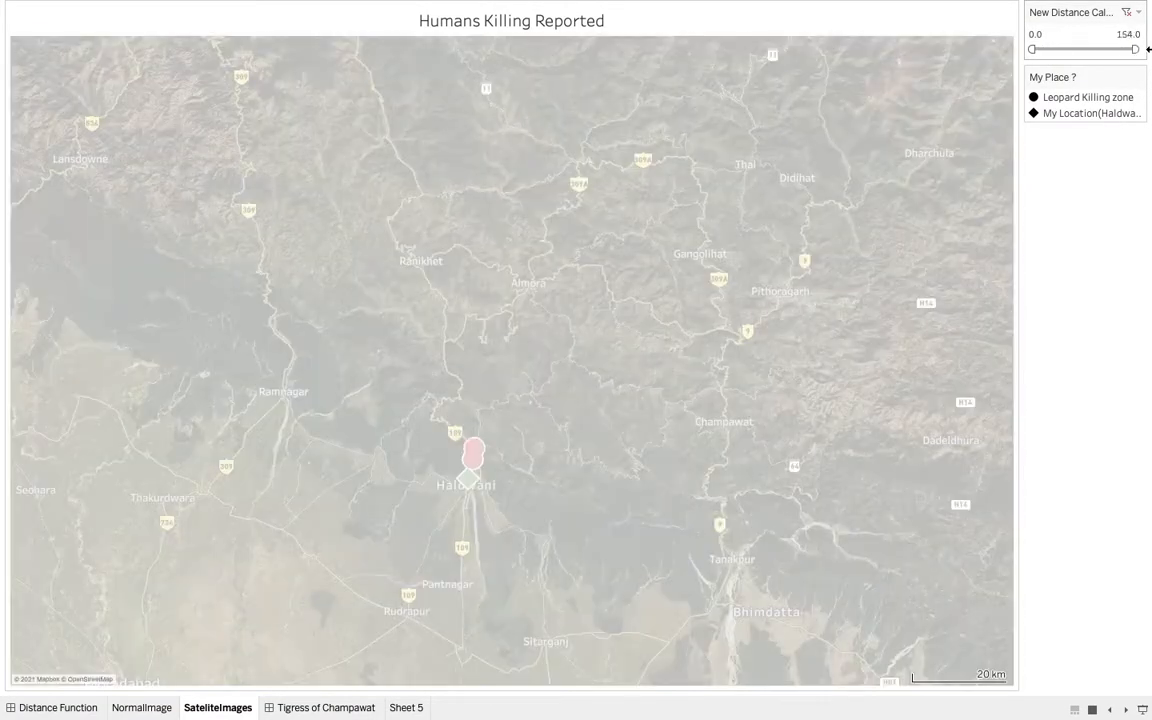
Step: Examine the spread of leopard killing marks across the wider region, and open the Tigress of Champawat dashboard
scroll(771, 338, "down", 5)
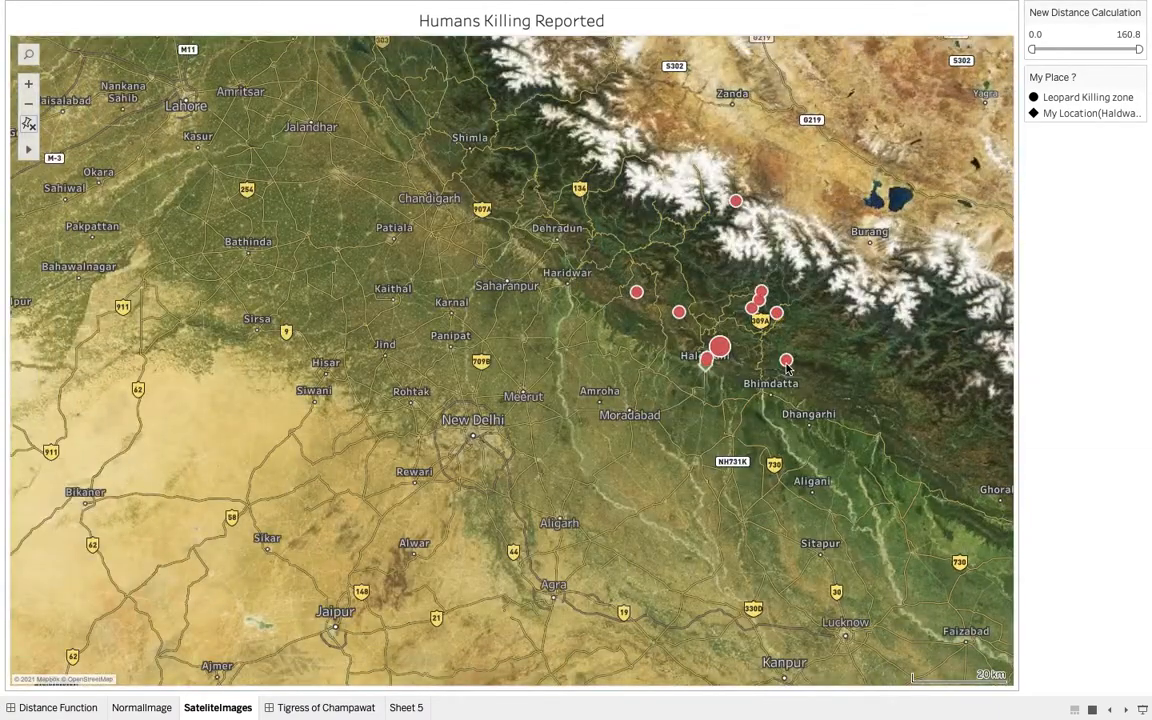
scroll(786, 368, "down", 2)
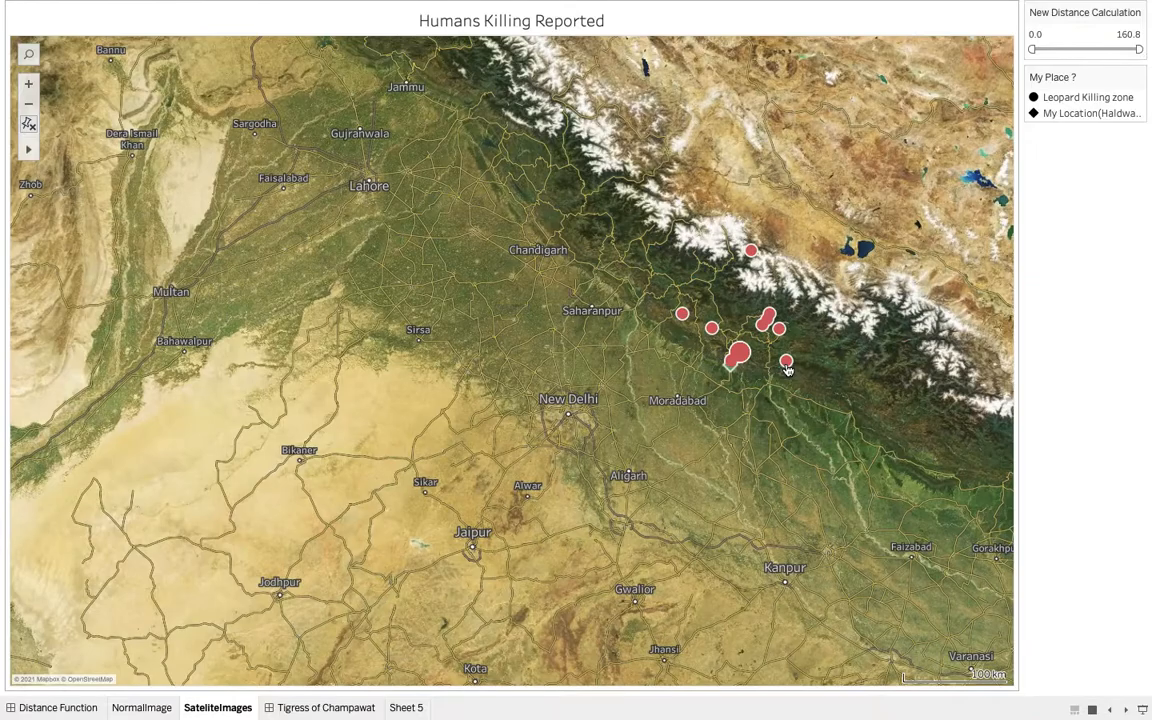
scroll(787, 370, "up", 2)
left_click(310, 707)
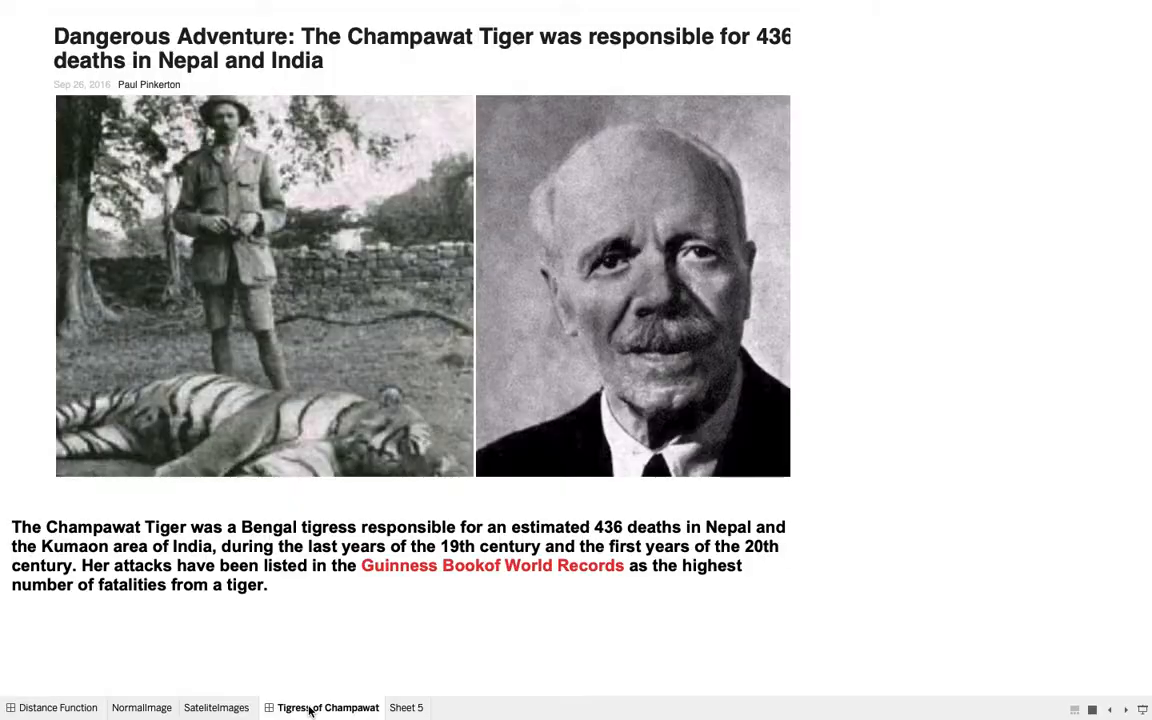